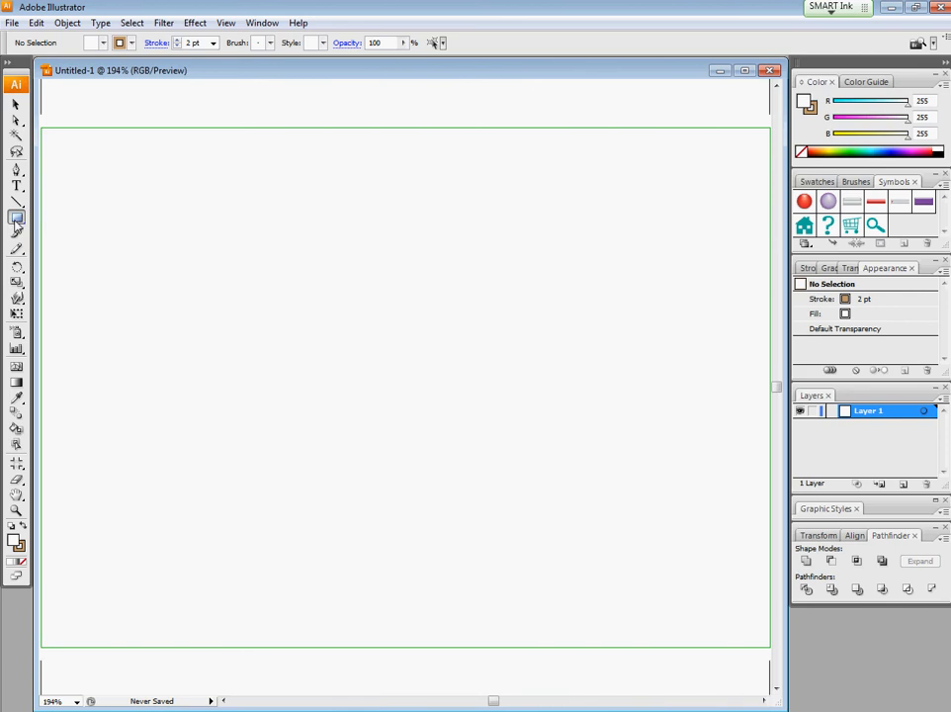
Draw a five-pointed star about 1.7 in wide with a yellow stroke and place it in the artboard's upper-left area.
left_click_drag(16, 217, 84, 286)
left_click(132, 45)
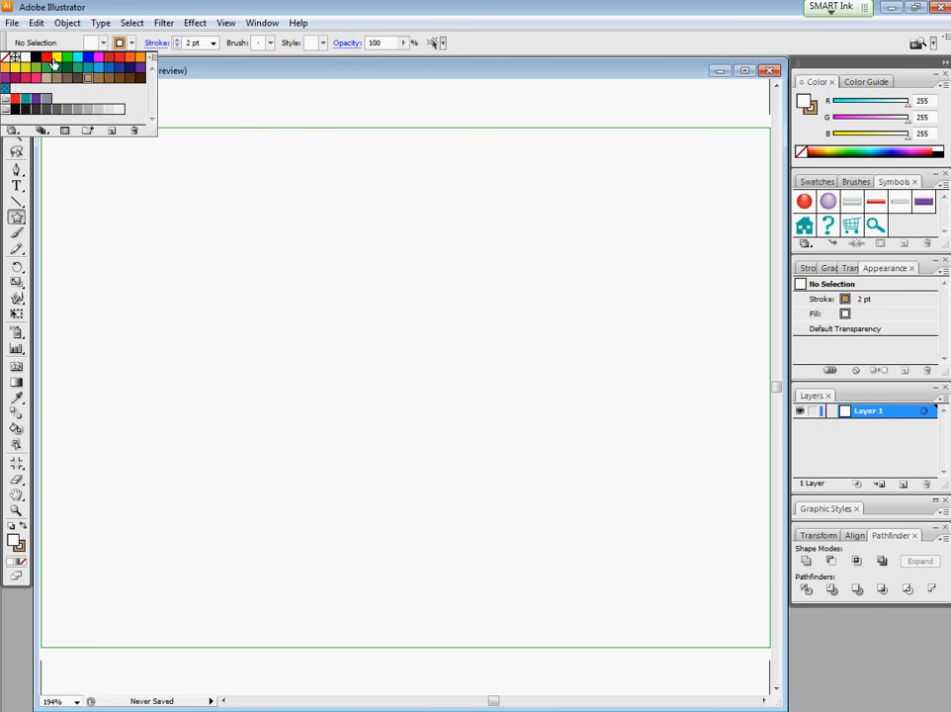
left_click(55, 59)
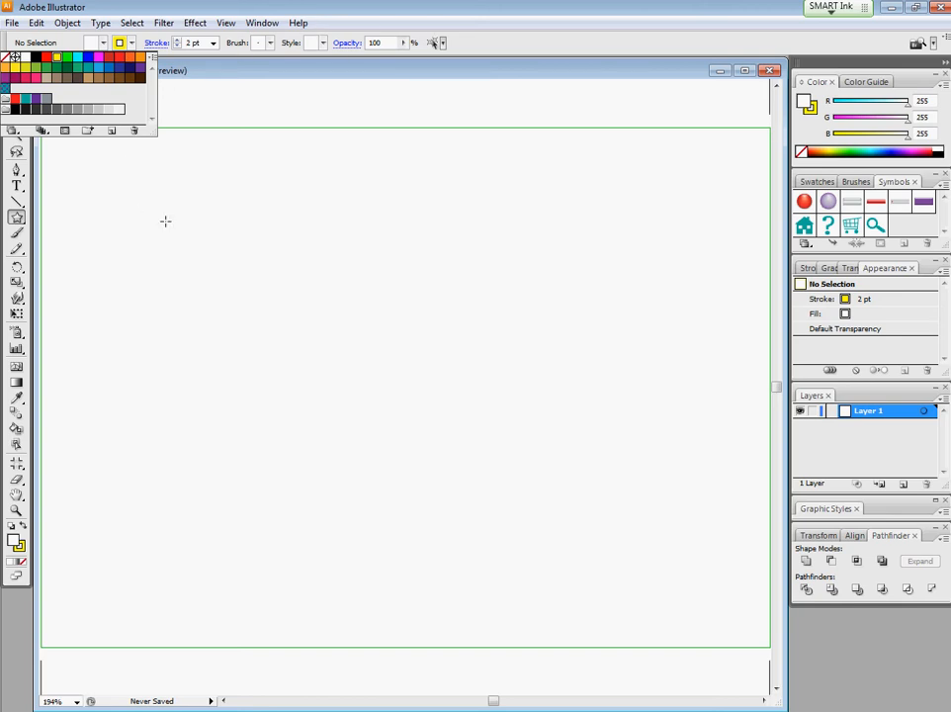
mouse_move(176, 237)
left_mouse_down()
mouse_move(250, 312)
mouse_move(244, 307)
left_mouse_up()
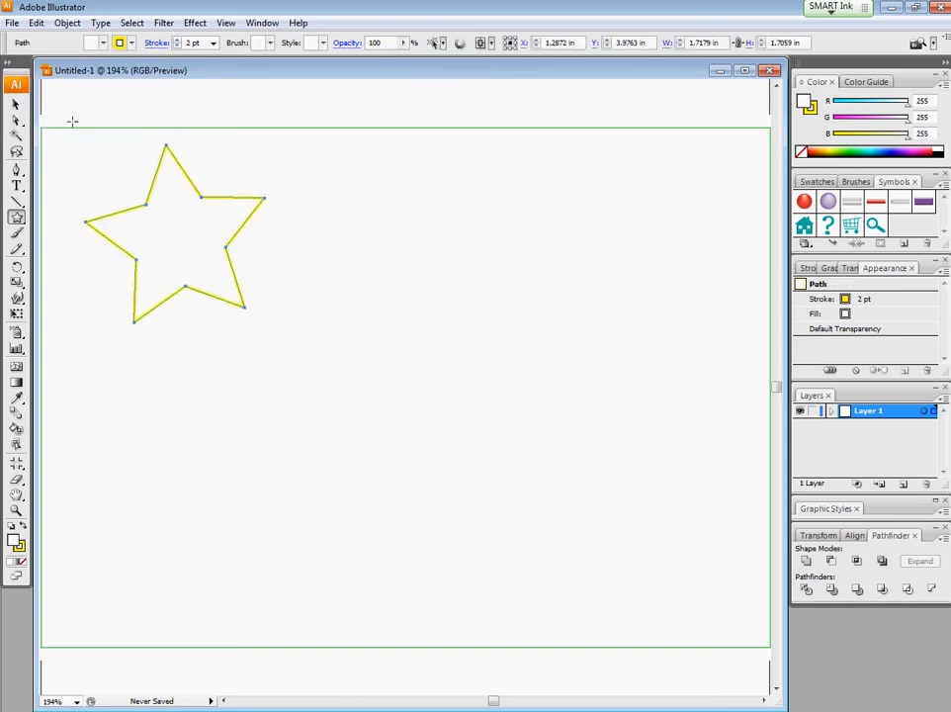
left_click(16, 102)
left_click_drag(210, 235, 248, 307)
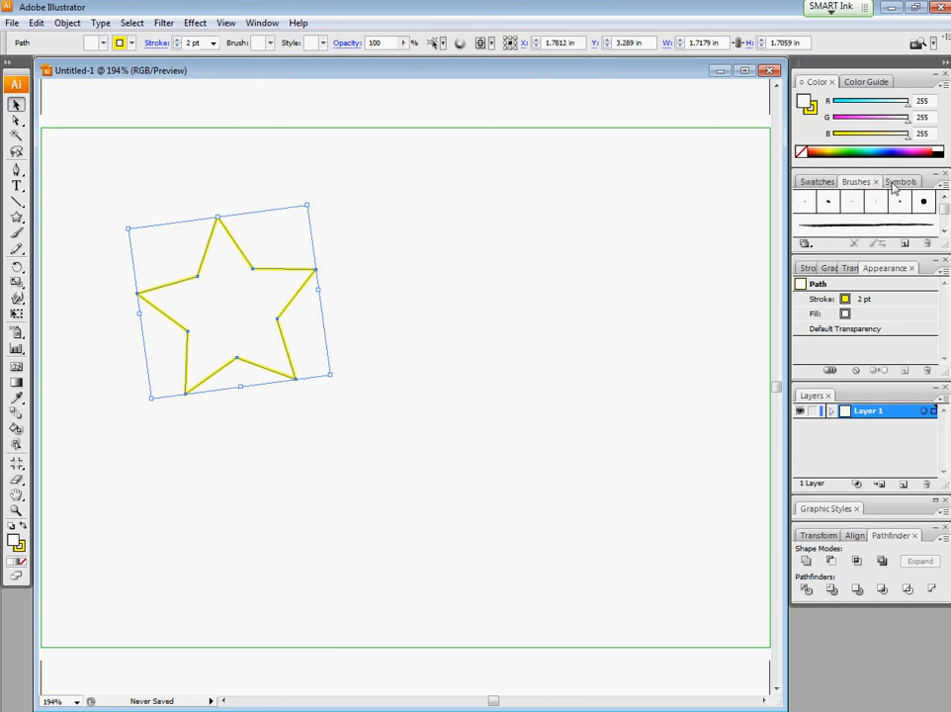
Open the Nature symbol library, then reposition and enlarge it to show all of its symbols.
left_click(262, 22)
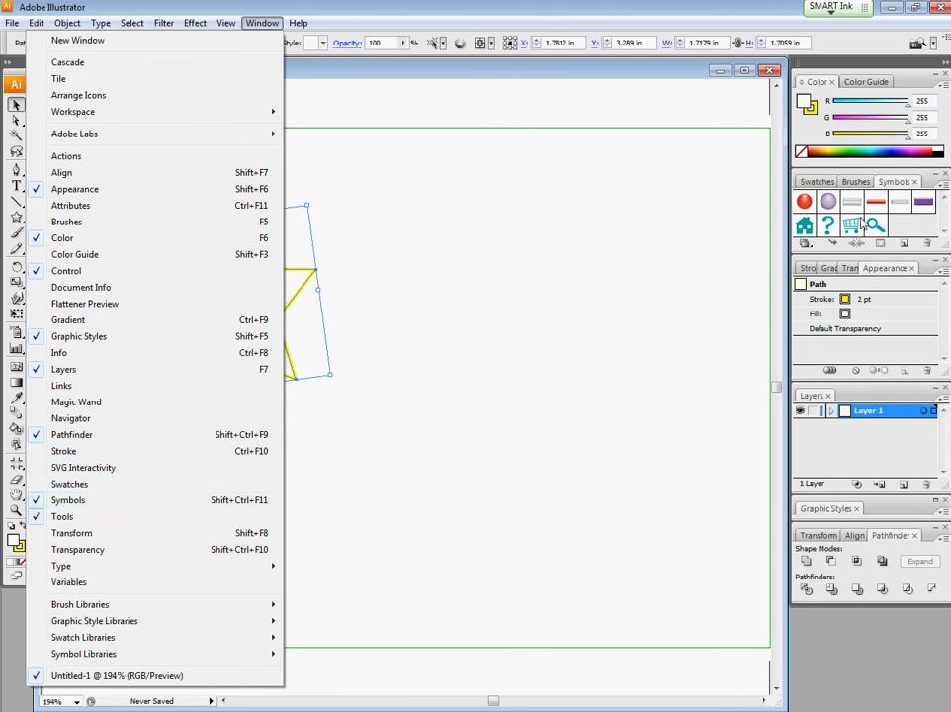
left_click(484, 8)
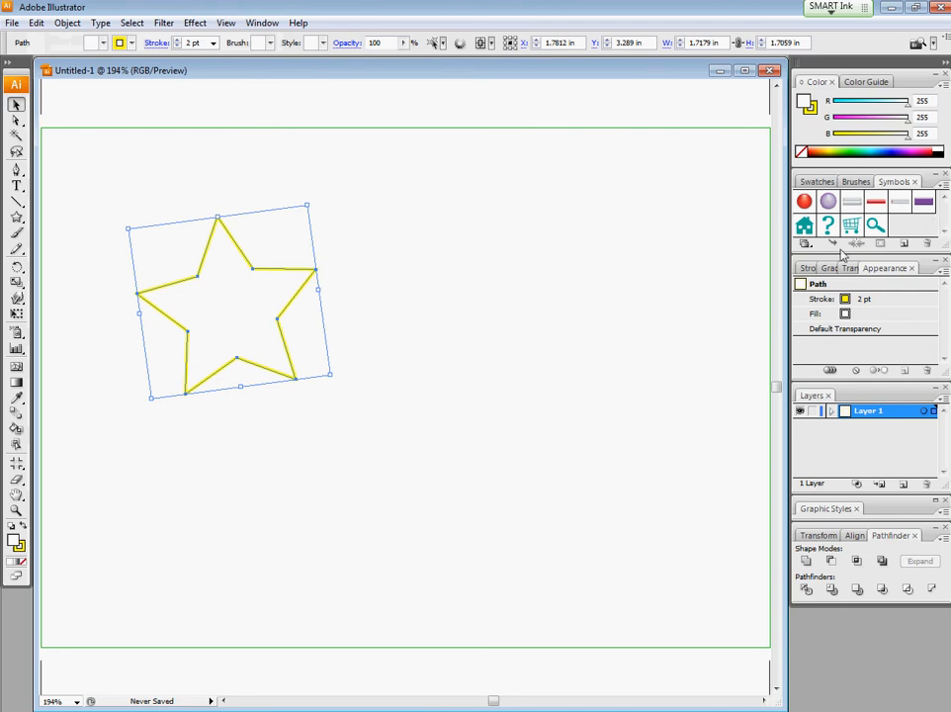
left_click(805, 245)
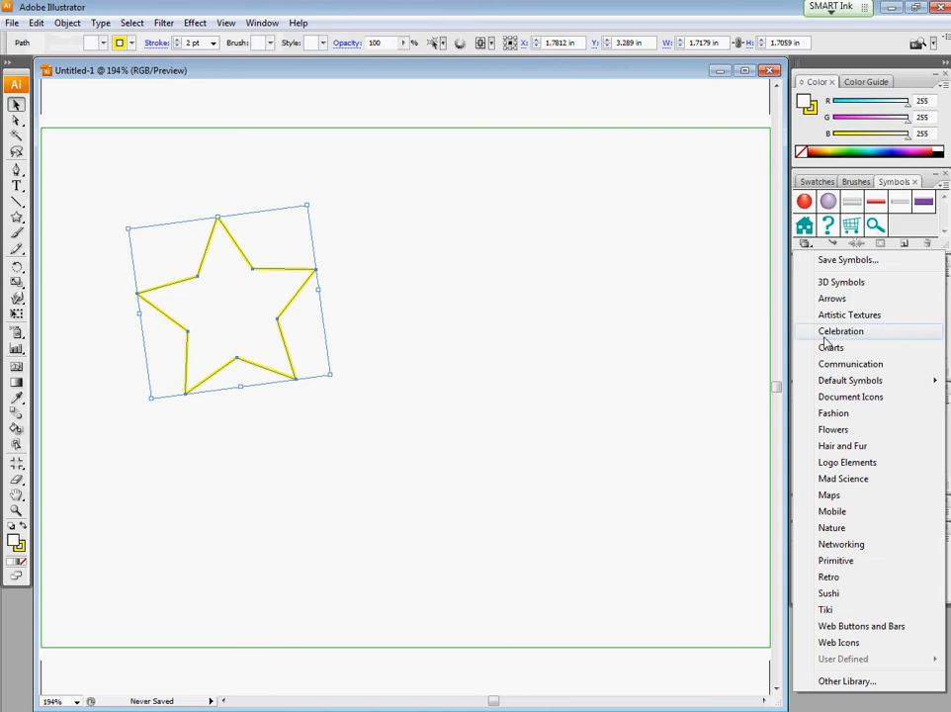
left_click(835, 528)
left_click_drag(701, 290, 647, 235)
left_click_drag(718, 328, 736, 478)
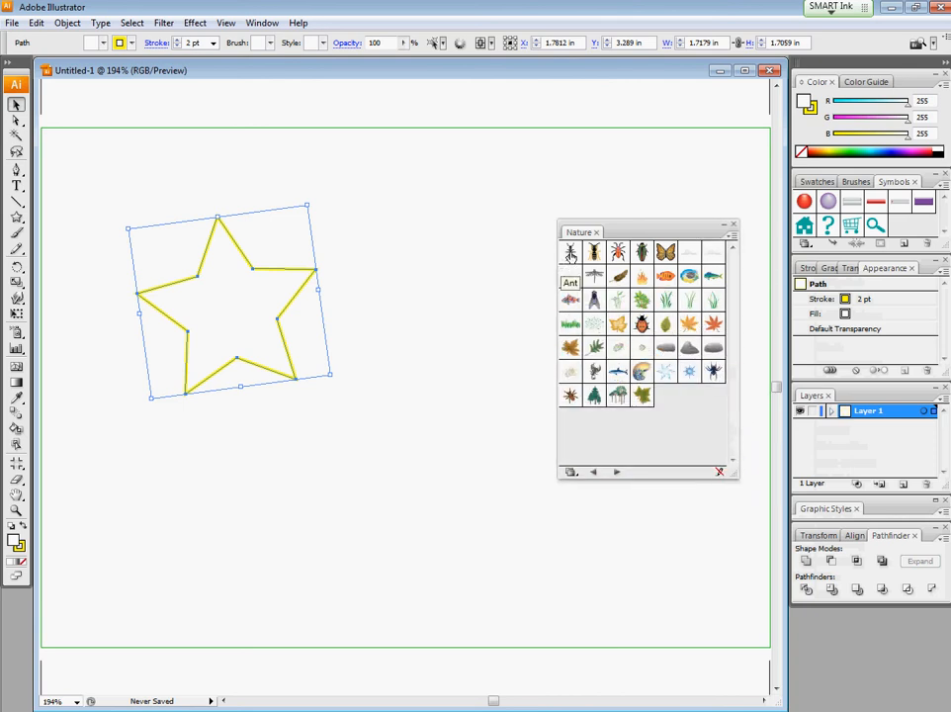
Add the Ant, bee, Beetle 1, Beetle 2 and Butterfly symbols to the document's symbols and enlarge the symbol display area.
left_click(570, 254)
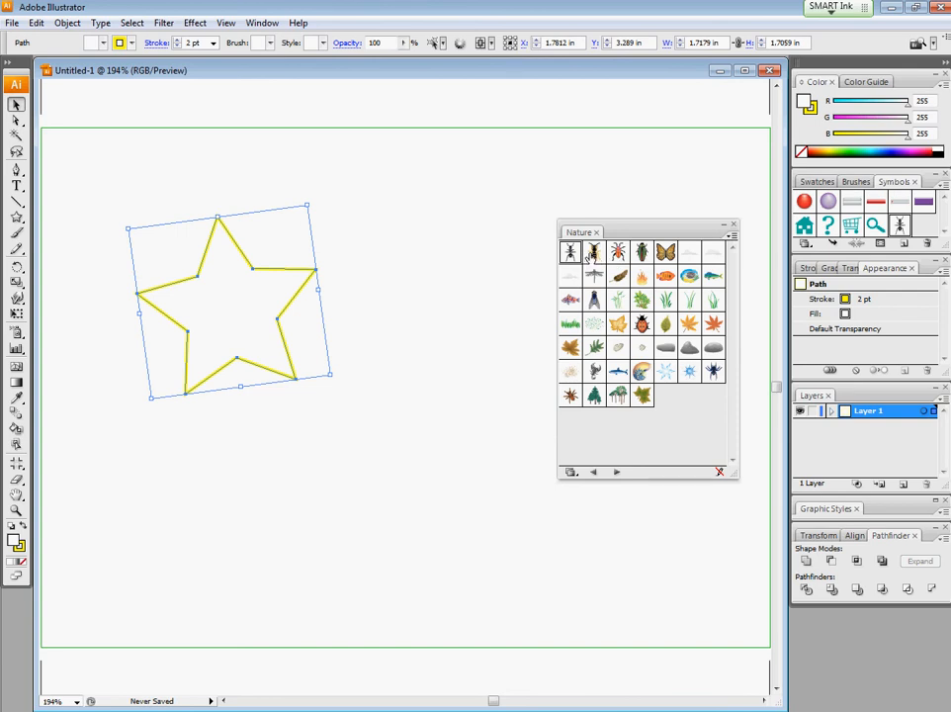
left_click(591, 254)
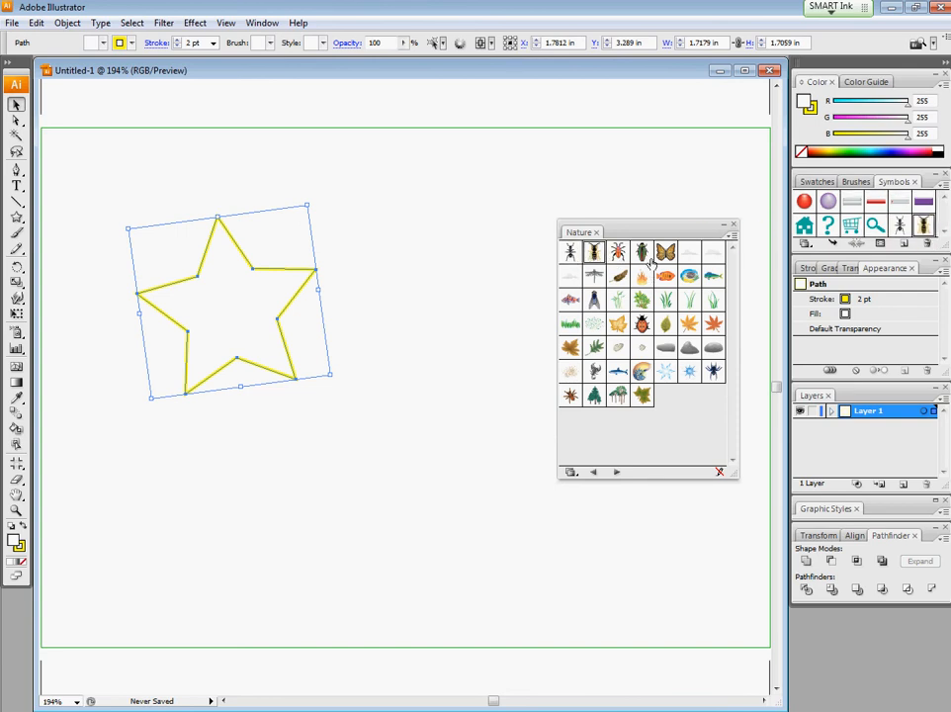
left_click_drag(617, 252, 848, 225)
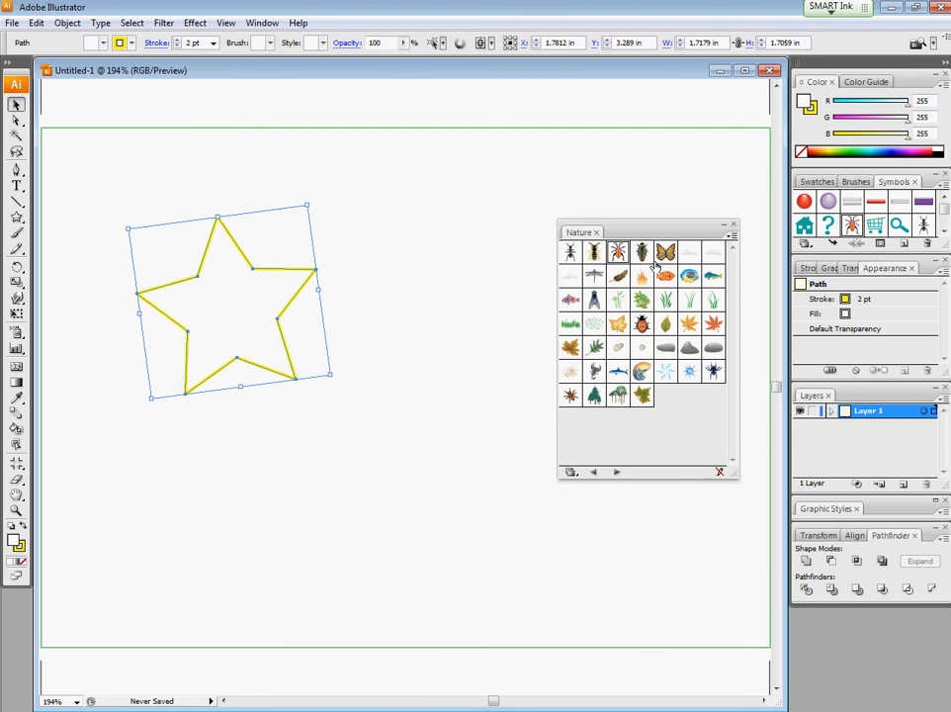
left_click(645, 254)
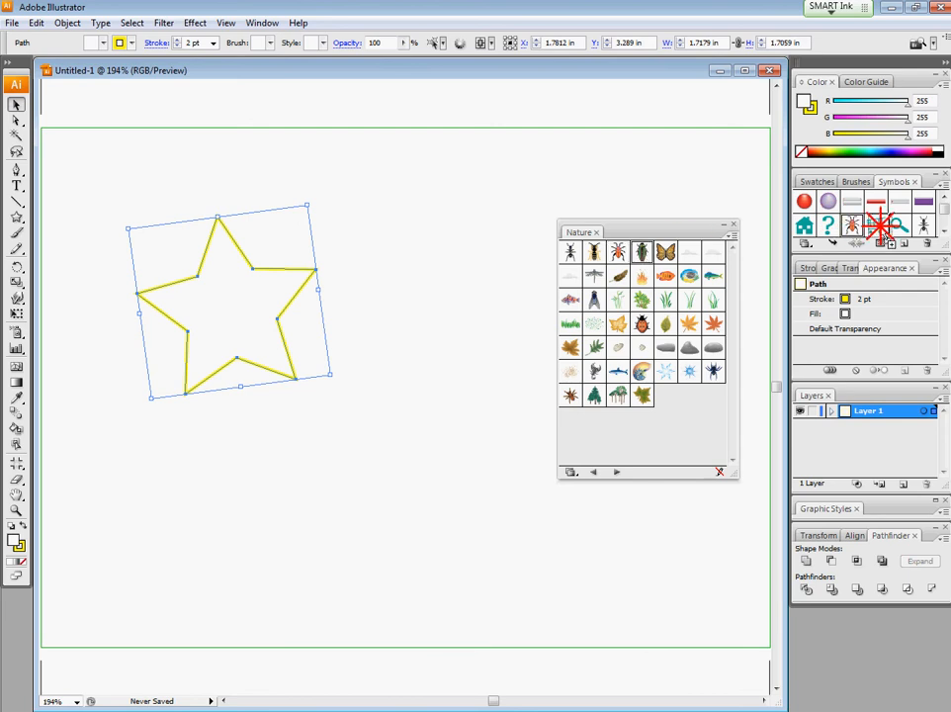
left_click(666, 253)
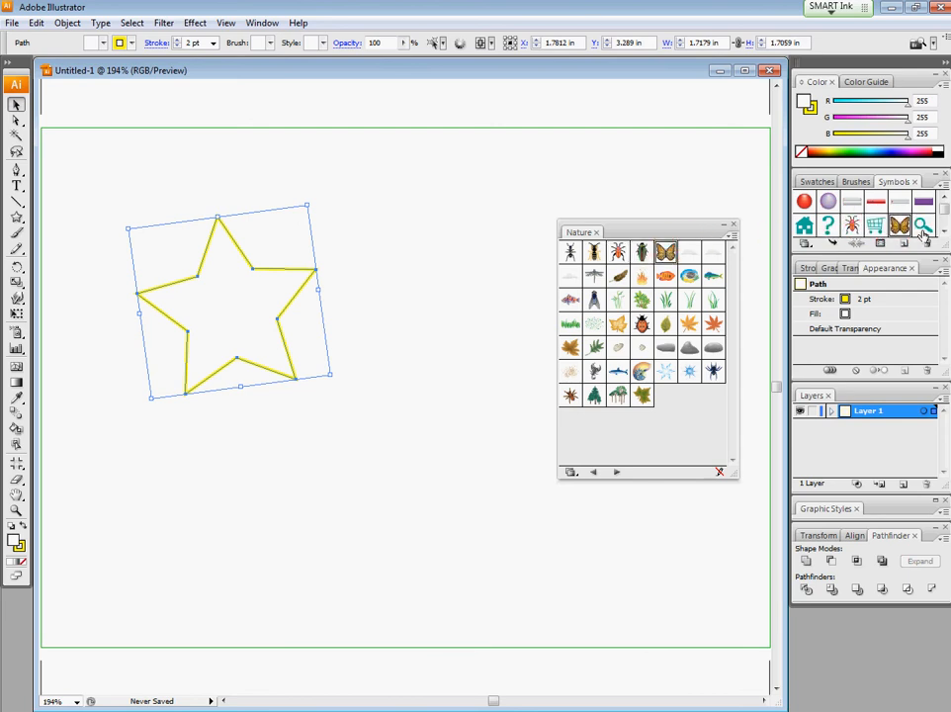
left_click_drag(932, 254, 934, 327)
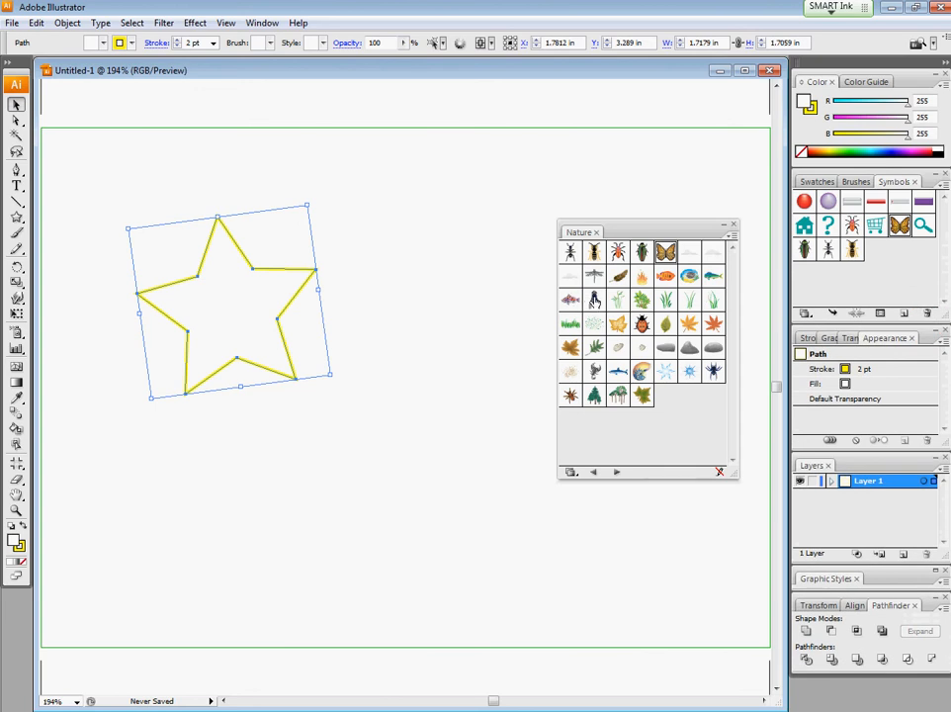
Add the fly, ladybug and Spider symbols to the document's symbols and close the Nature library.
left_click(594, 298)
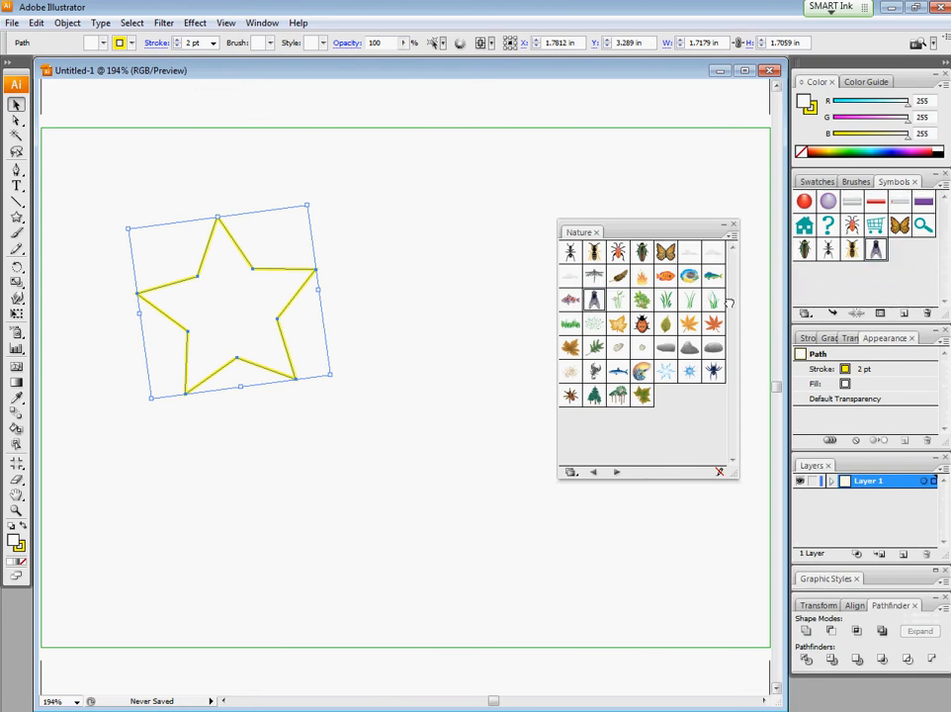
left_click_drag(641, 324, 900, 255)
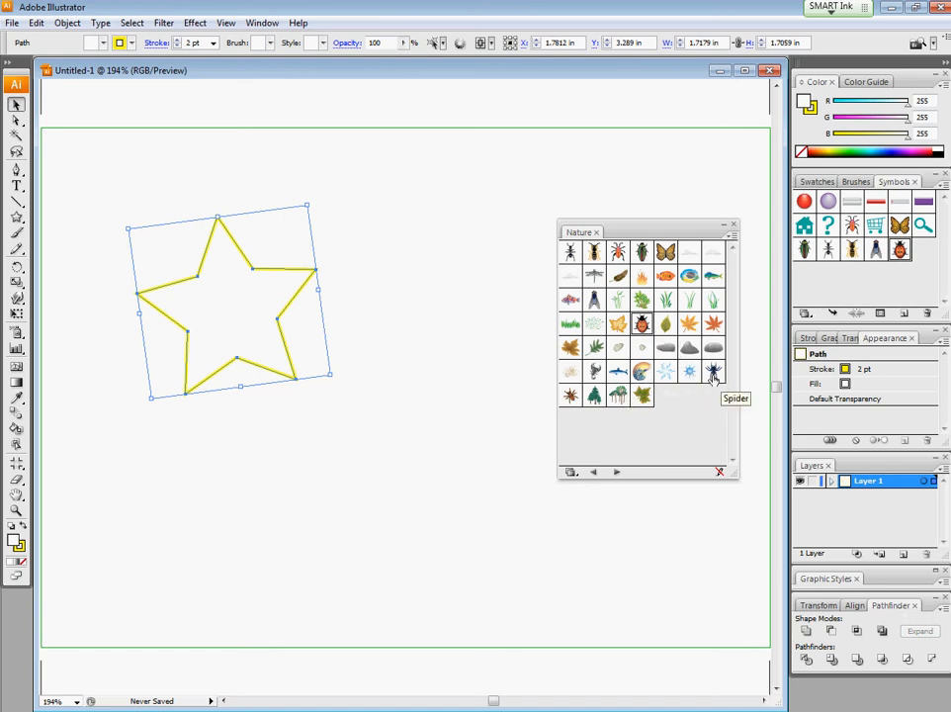
left_click_drag(711, 373, 796, 269)
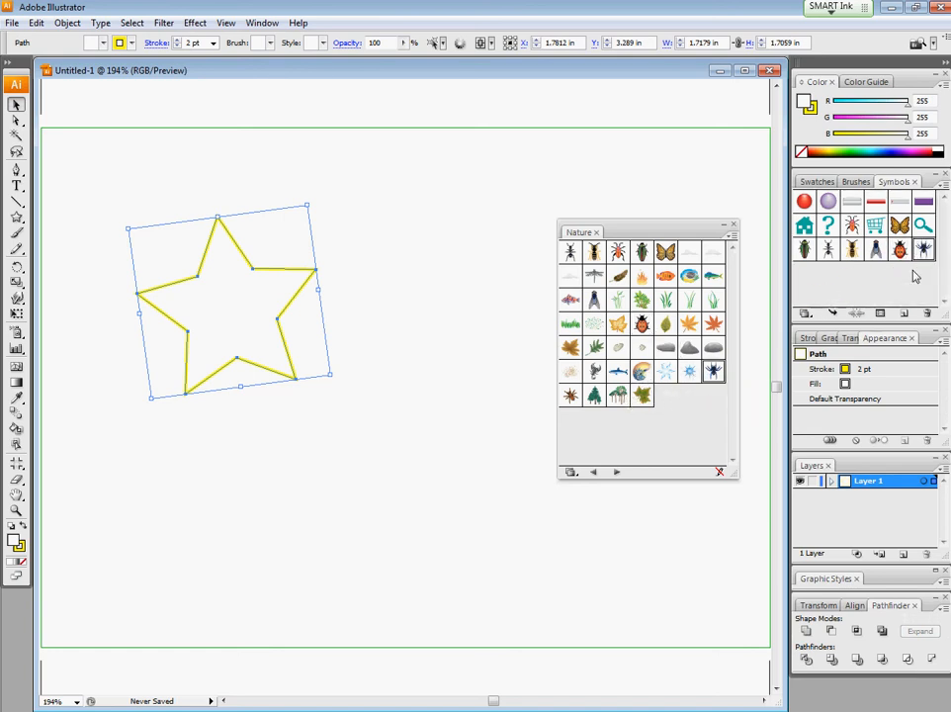
left_click(732, 225)
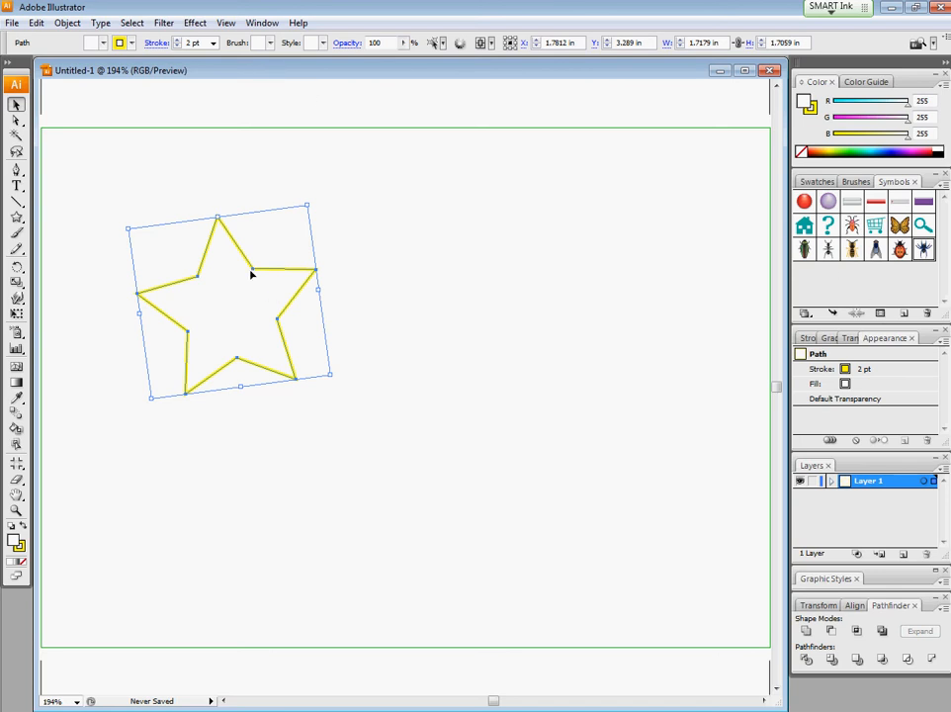
Nudge the star slightly up and preview a 50 pt 3D Extrude & Bevel on it with a custom rotation of -11°, -36°, 11°.
left_click(128, 188)
left_click_drag(219, 255, 223, 245)
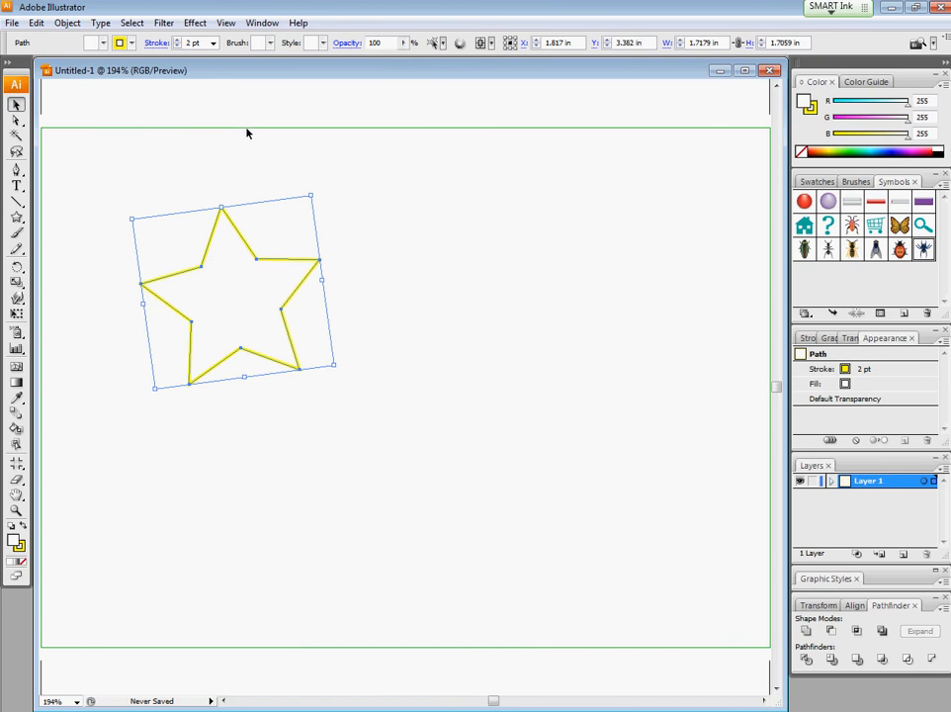
left_click(203, 26)
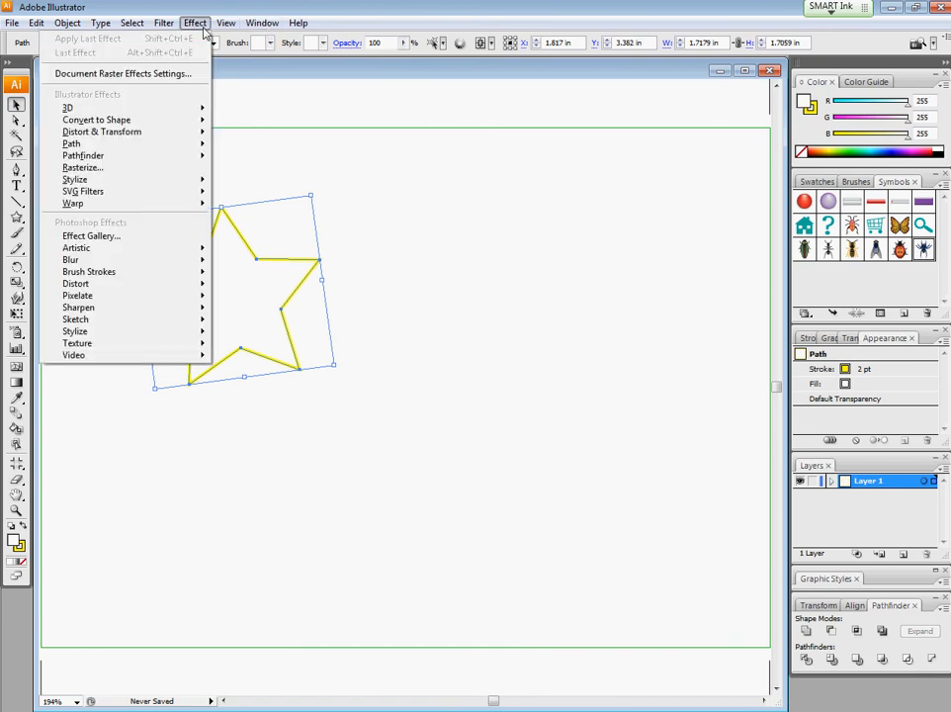
mouse_move(180, 110)
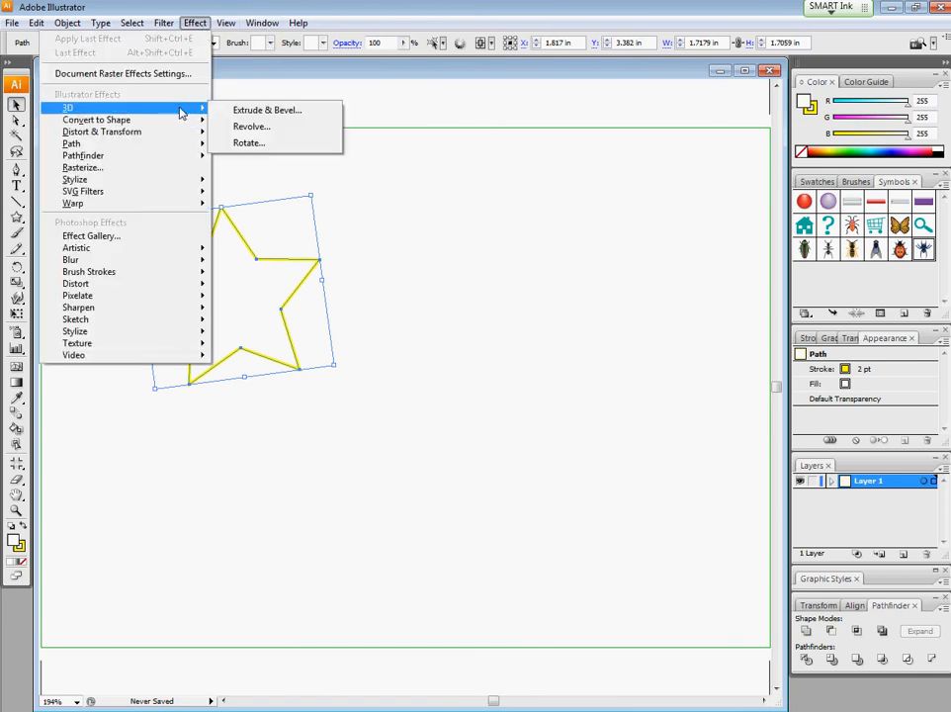
left_click(267, 111)
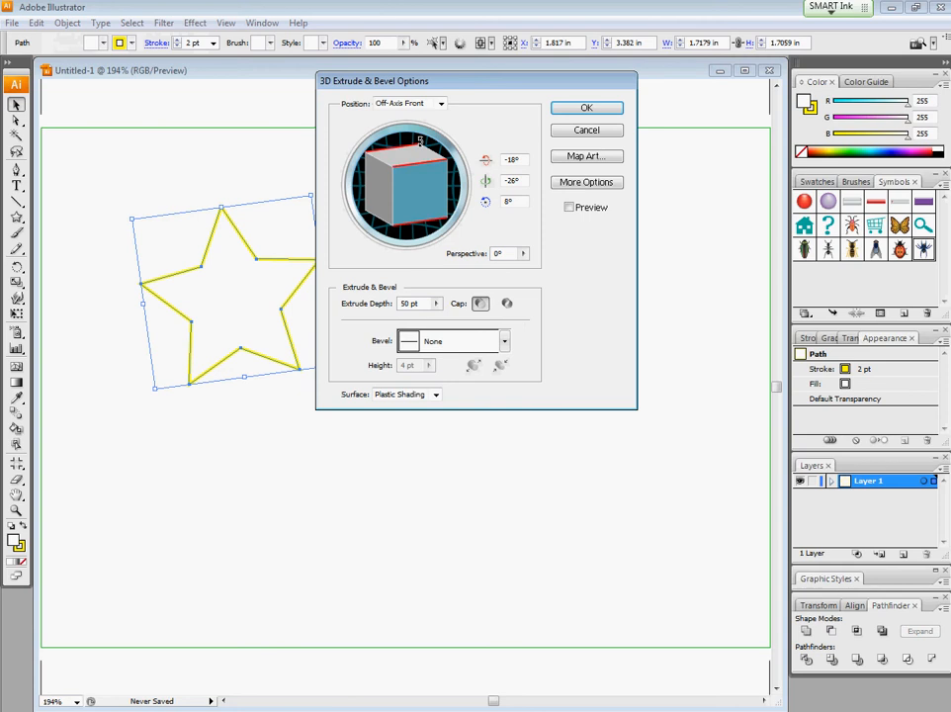
left_click_drag(468, 80, 539, 86)
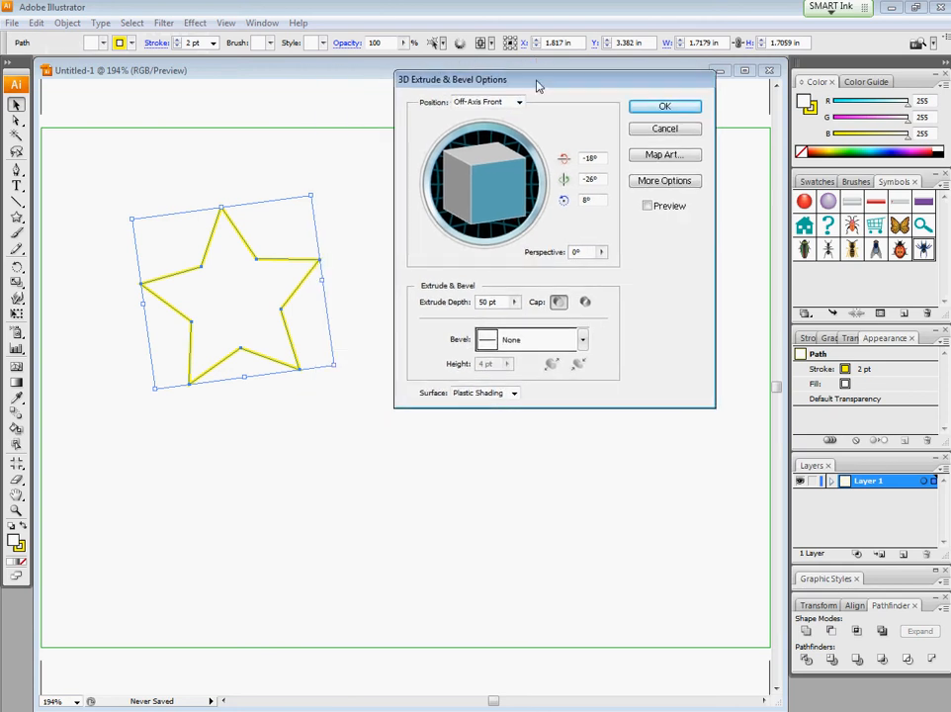
left_click(648, 206)
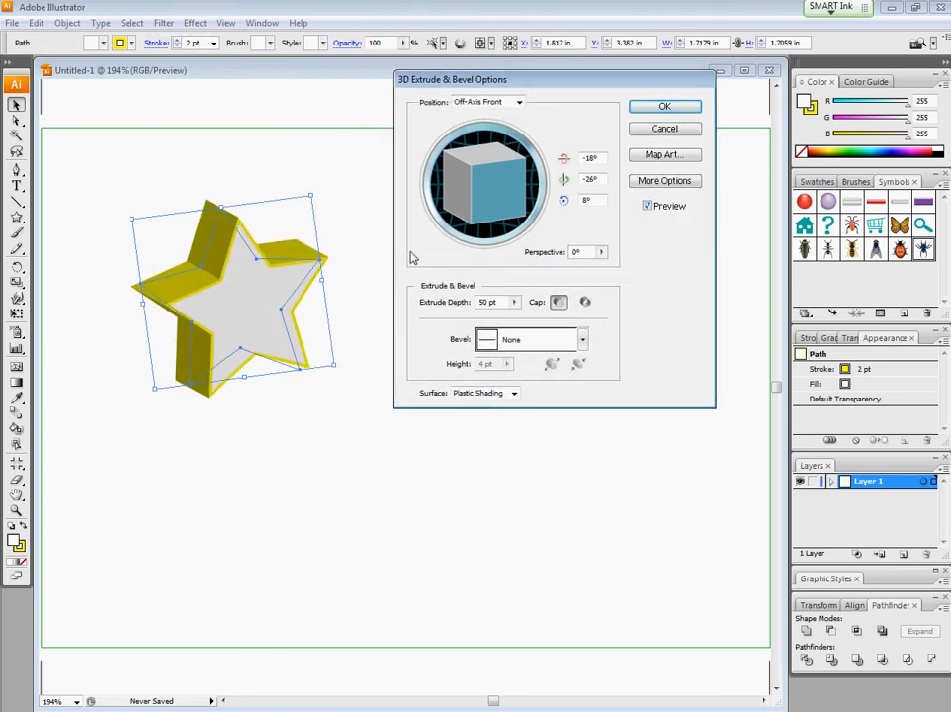
mouse_move(488, 206)
left_mouse_down()
mouse_move(479, 204)
mouse_move(499, 148)
mouse_move(486, 157)
mouse_move(505, 207)
mouse_move(490, 204)
mouse_move(506, 196)
left_mouse_up()
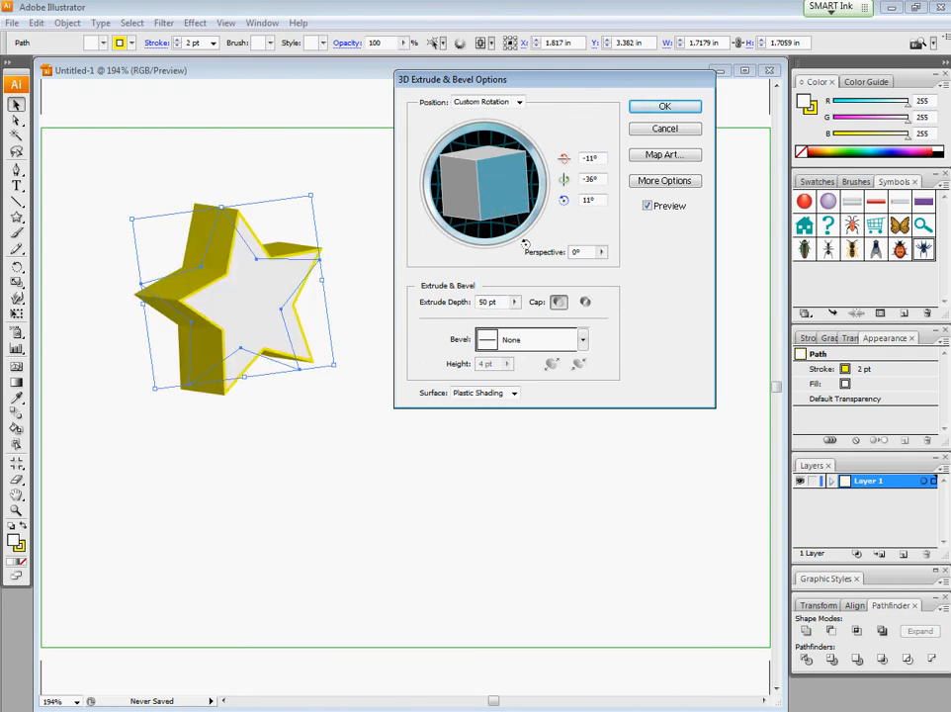
Map the Butterfly symbol onto surface 1, the star's front face, using Map Art.
left_click(671, 158)
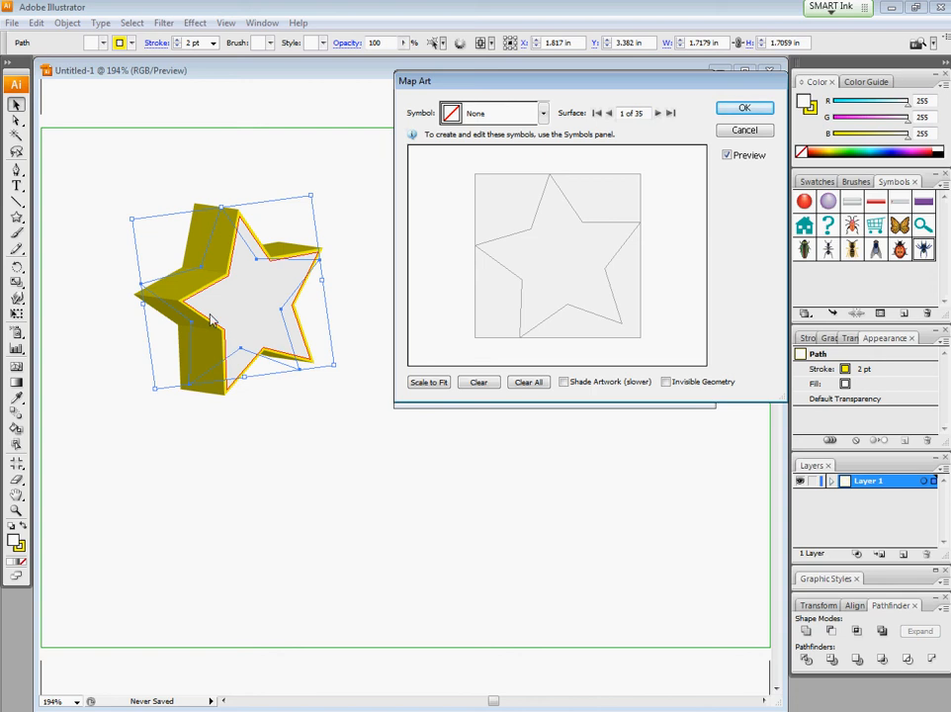
left_click(658, 113)
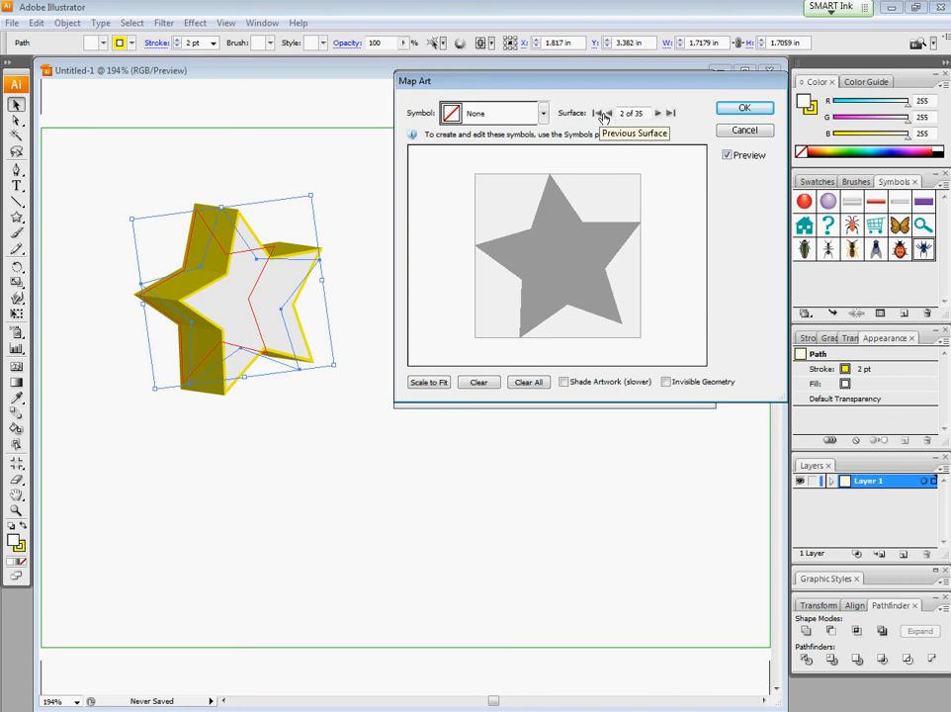
left_click(609, 114)
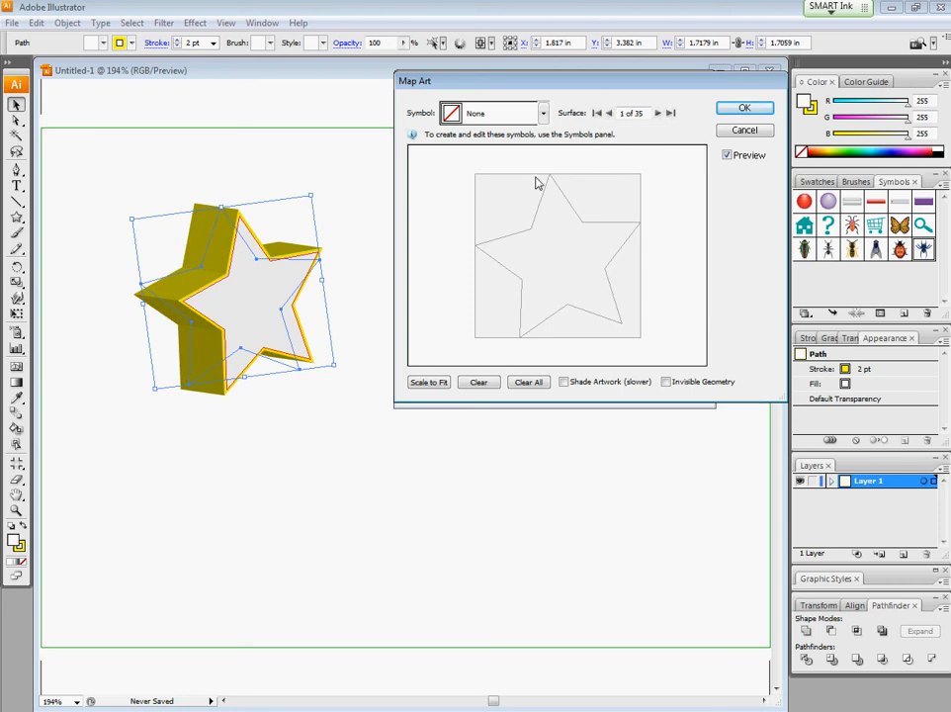
left_click(543, 113)
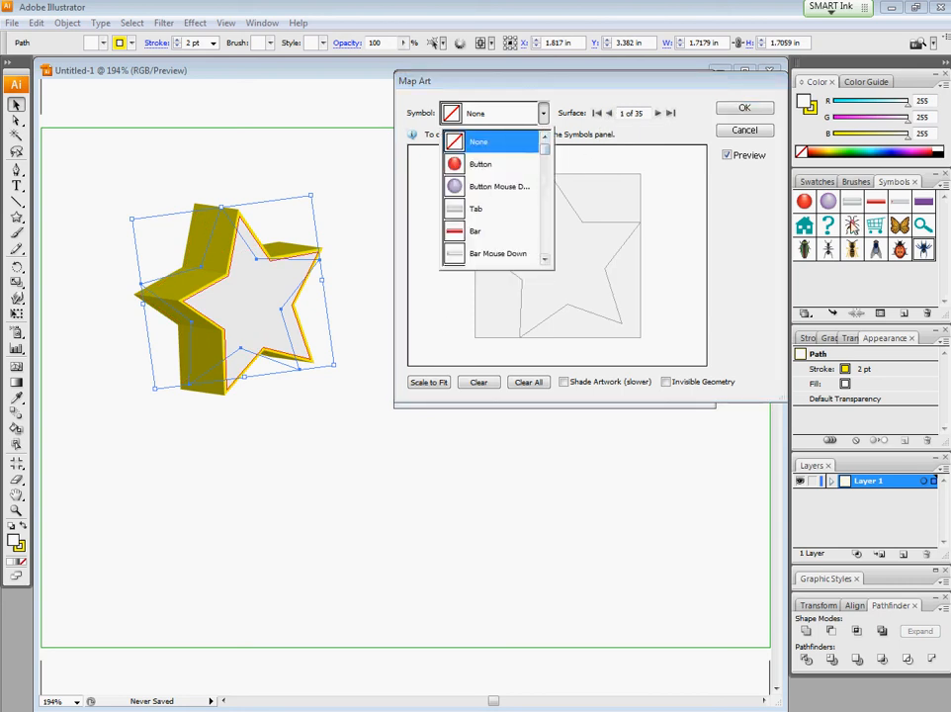
left_click_drag(545, 149, 544, 204)
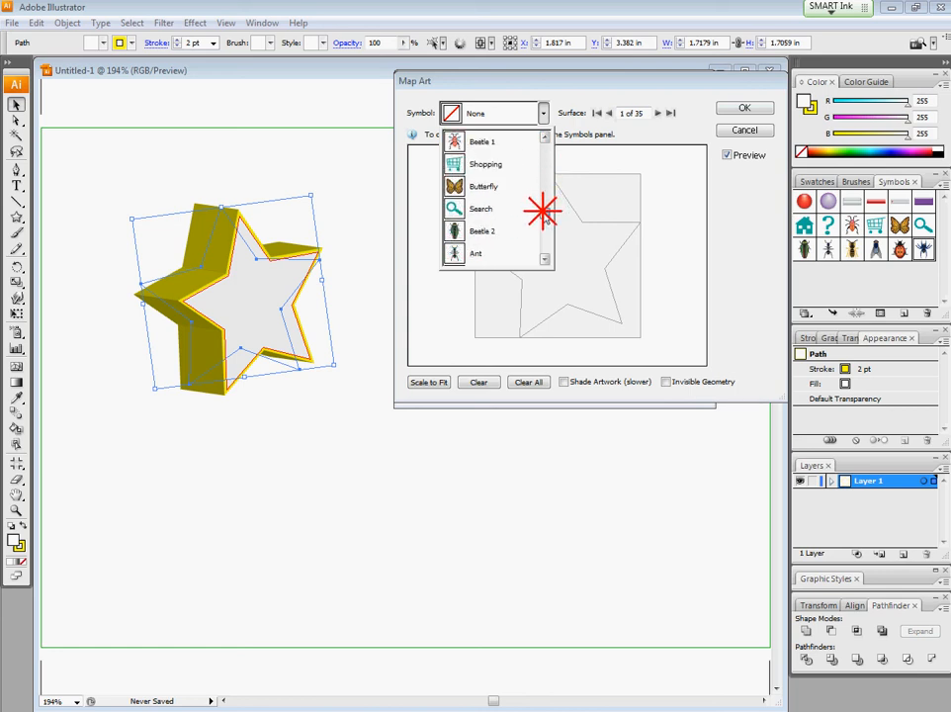
left_click(483, 187)
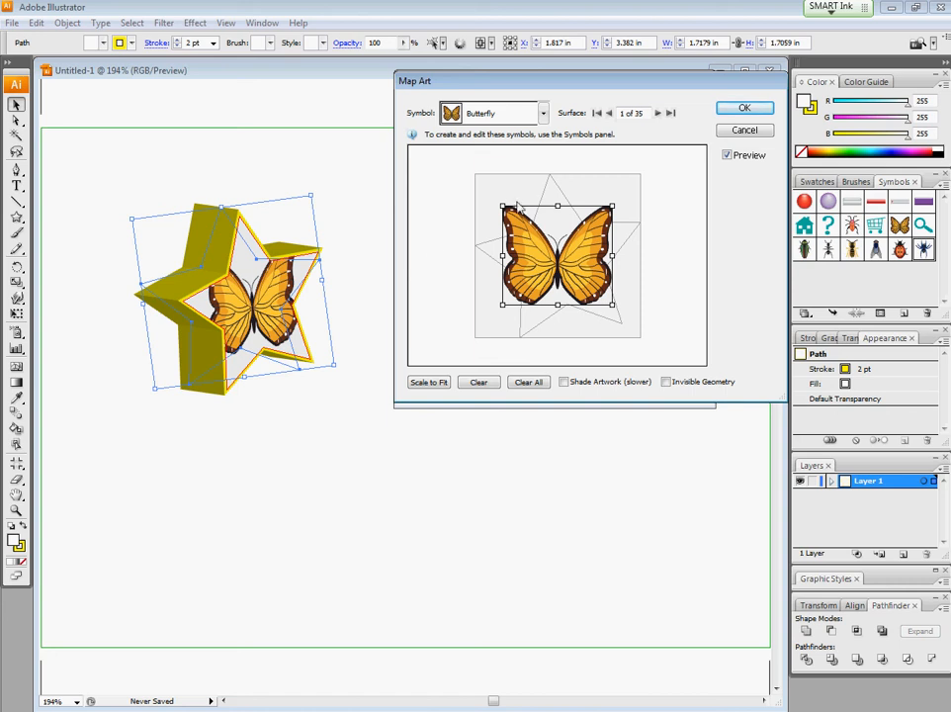
Scale down the butterfly artwork, tilt it slightly counterclockwise and position it within the star's front face.
left_click_drag(502, 207, 549, 241)
left_click_drag(595, 279, 591, 224)
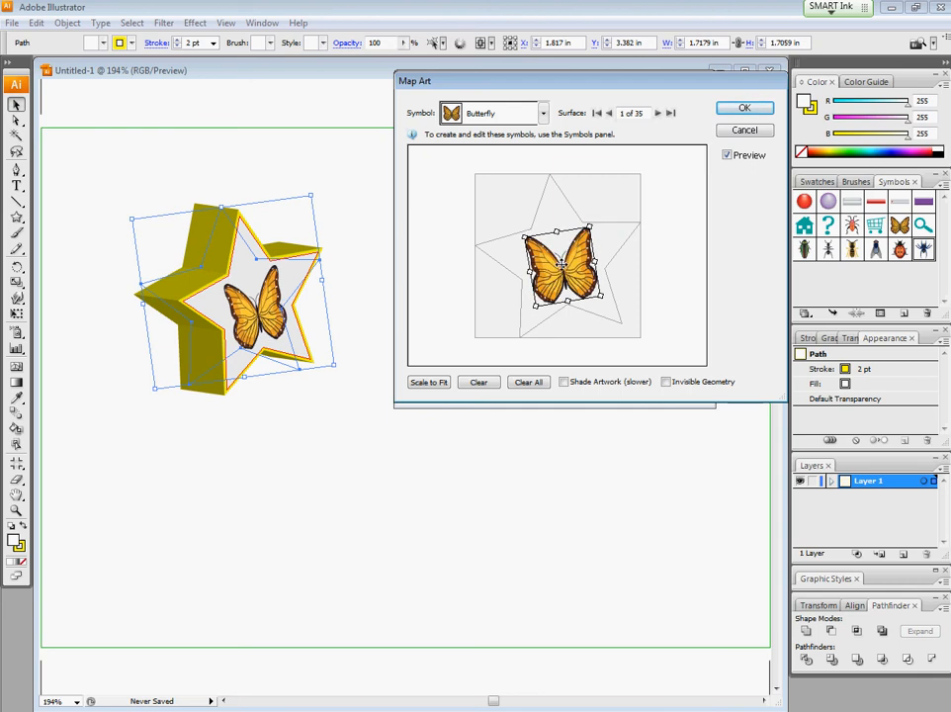
left_click_drag(560, 262, 566, 262)
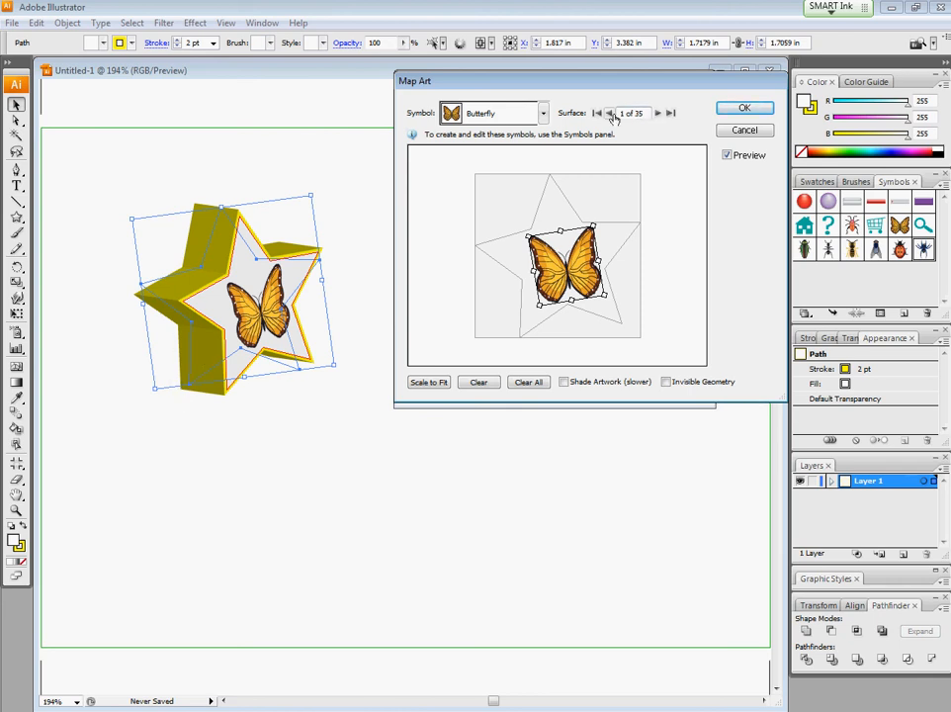
Try the Bee symbol on surface 9, along the side of the star's lower-left arm, and clear it from that surface.
left_click(656, 114)
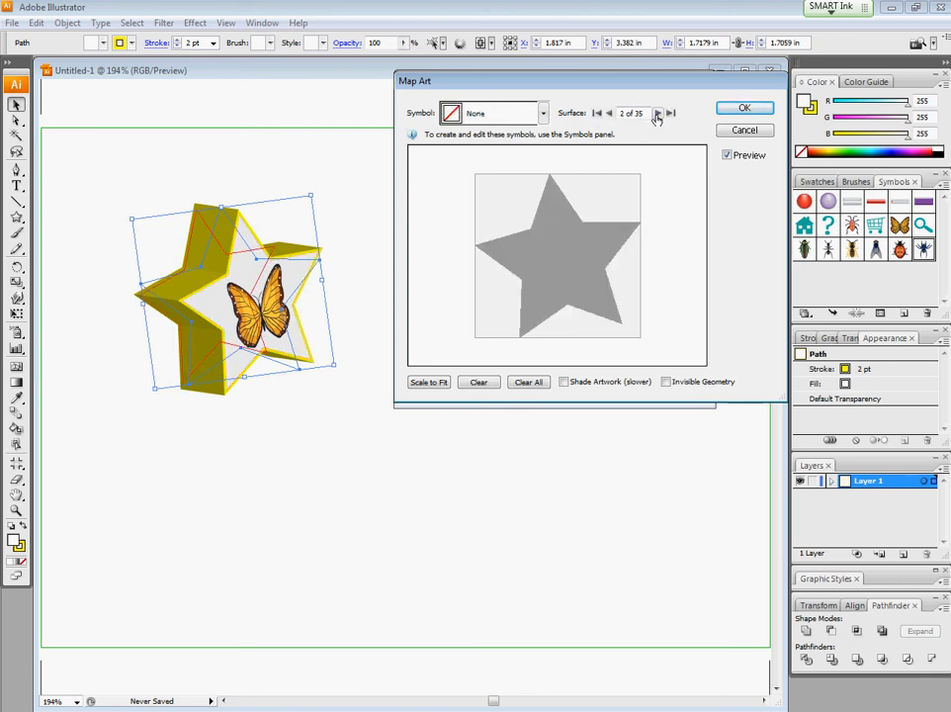
left_click(656, 114)
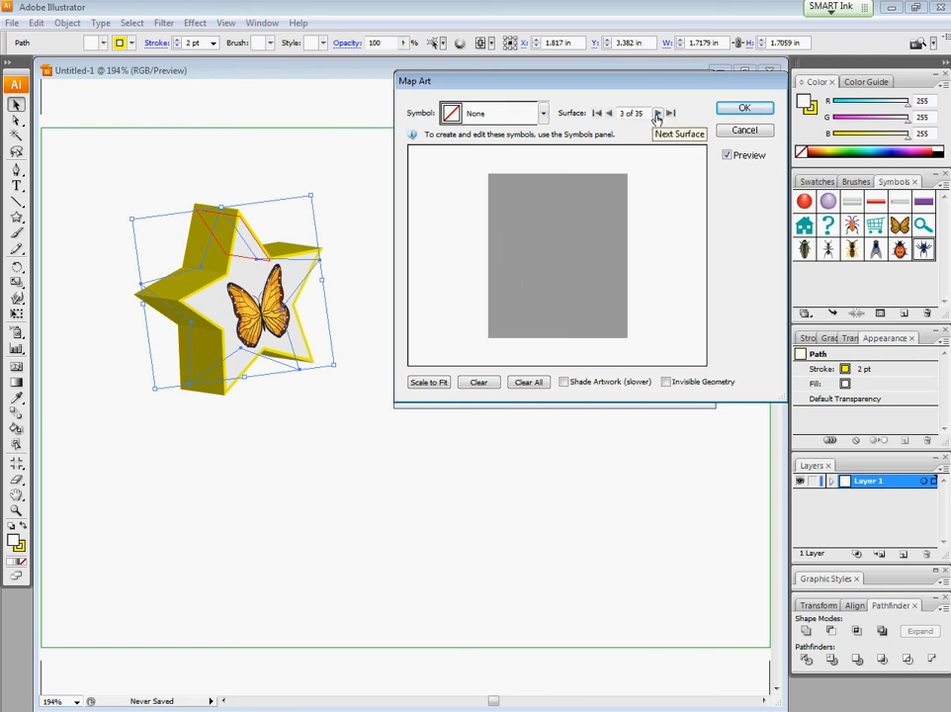
left_click(657, 114)
left_click(656, 114)
left_click(656, 114)
left_click(657, 114)
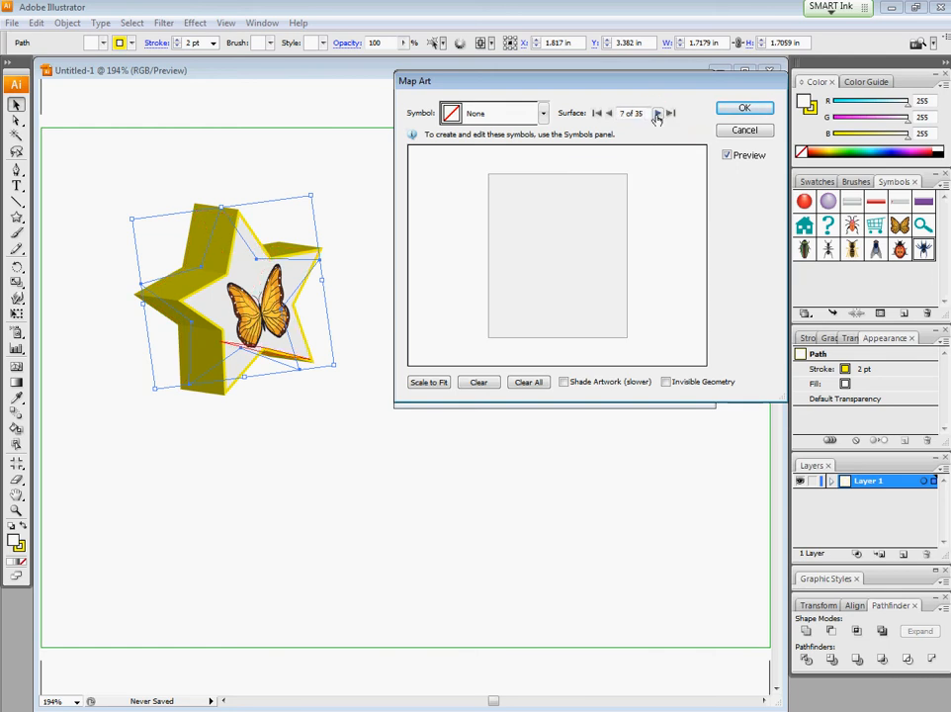
left_click(656, 113)
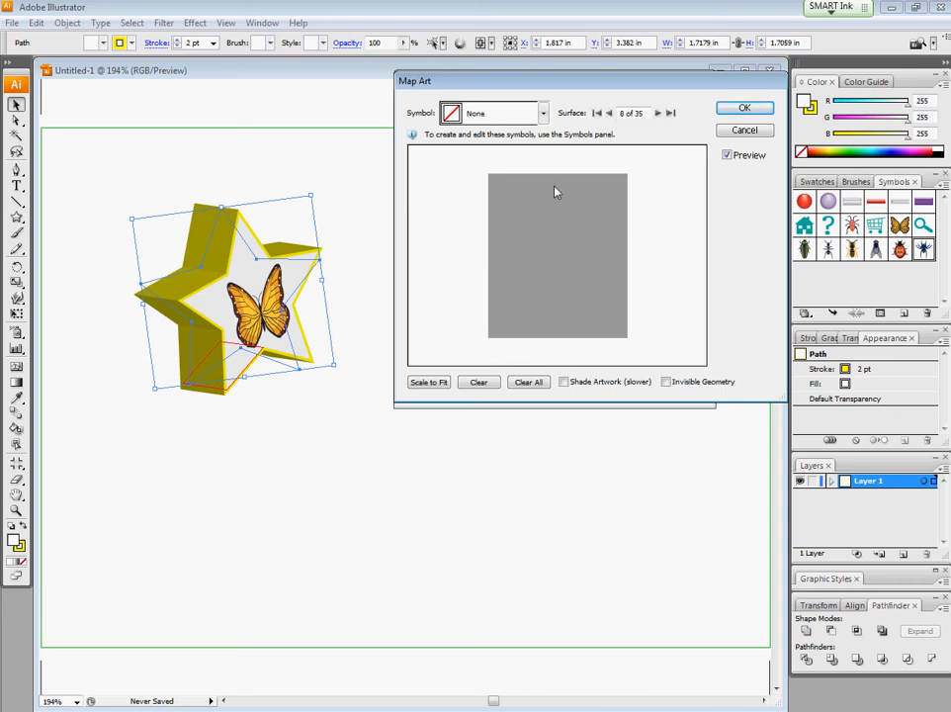
left_click(657, 114)
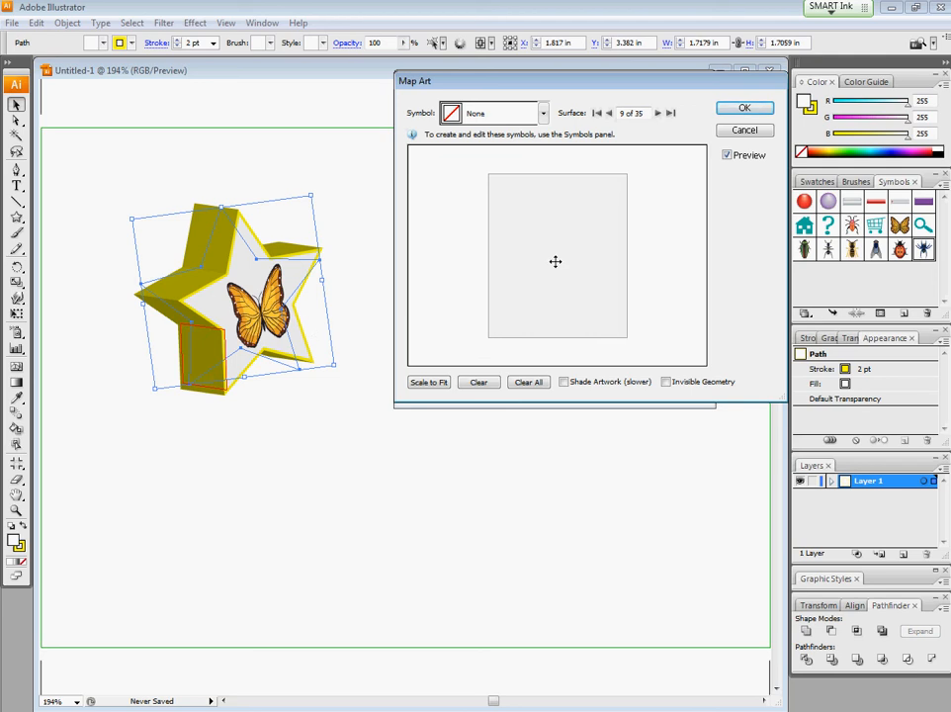
left_click(543, 113)
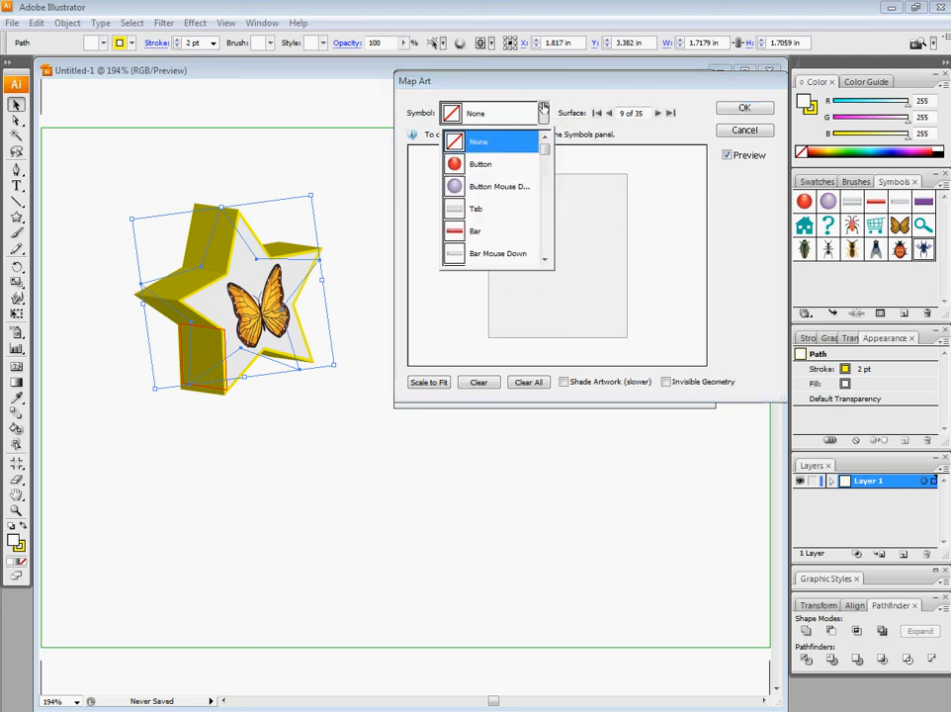
left_click_drag(545, 150, 544, 240)
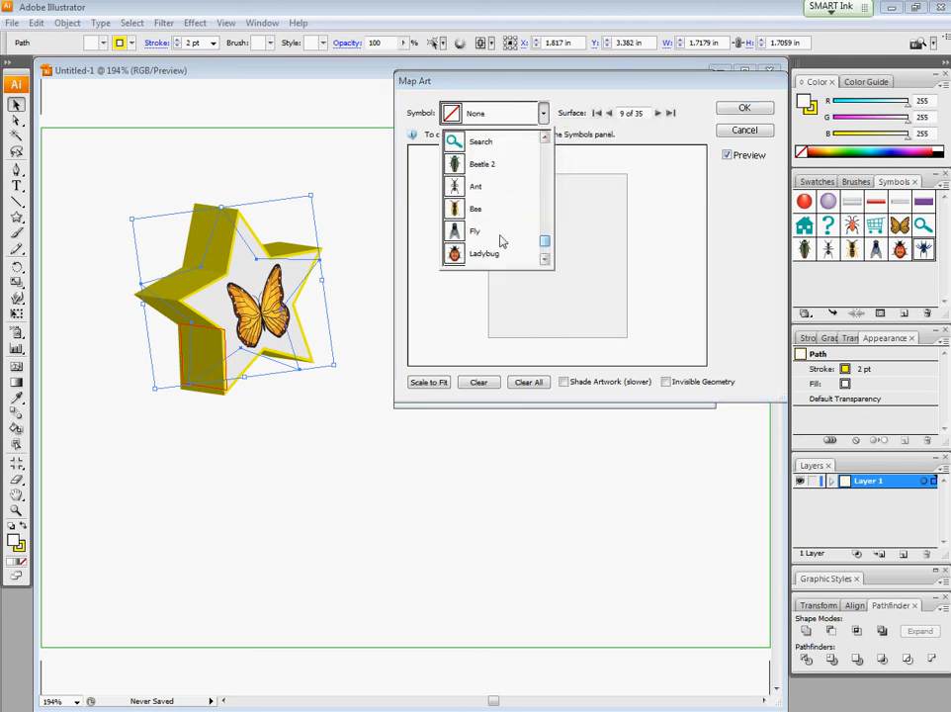
left_click(465, 207)
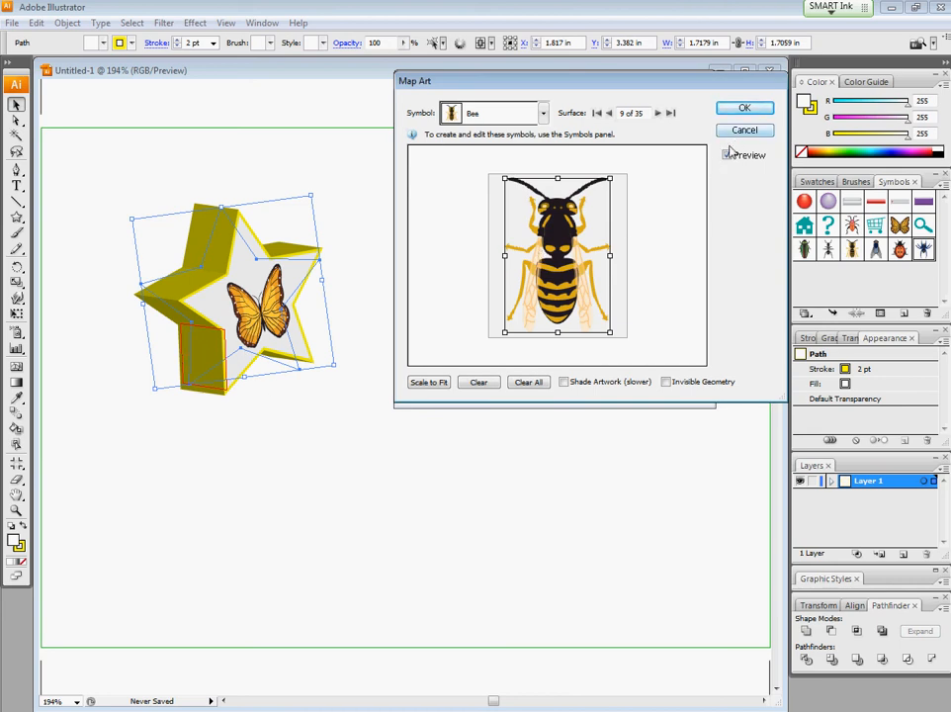
left_click(476, 384)
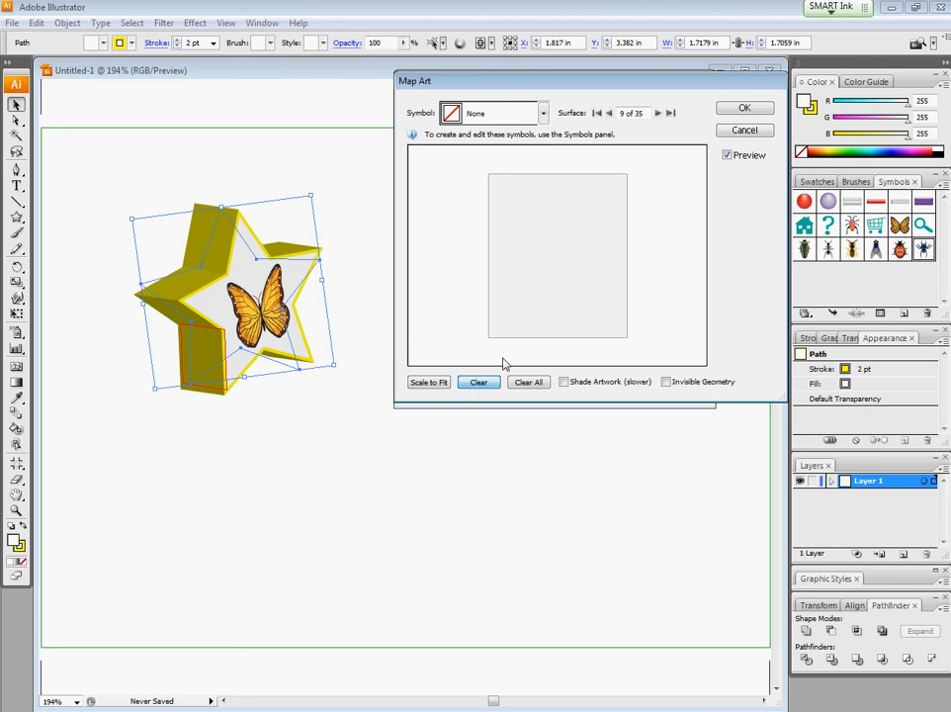
Map the Beetle 1 symbol onto surface 19, the outer side face of the star's lower-left arm.
left_click(659, 114)
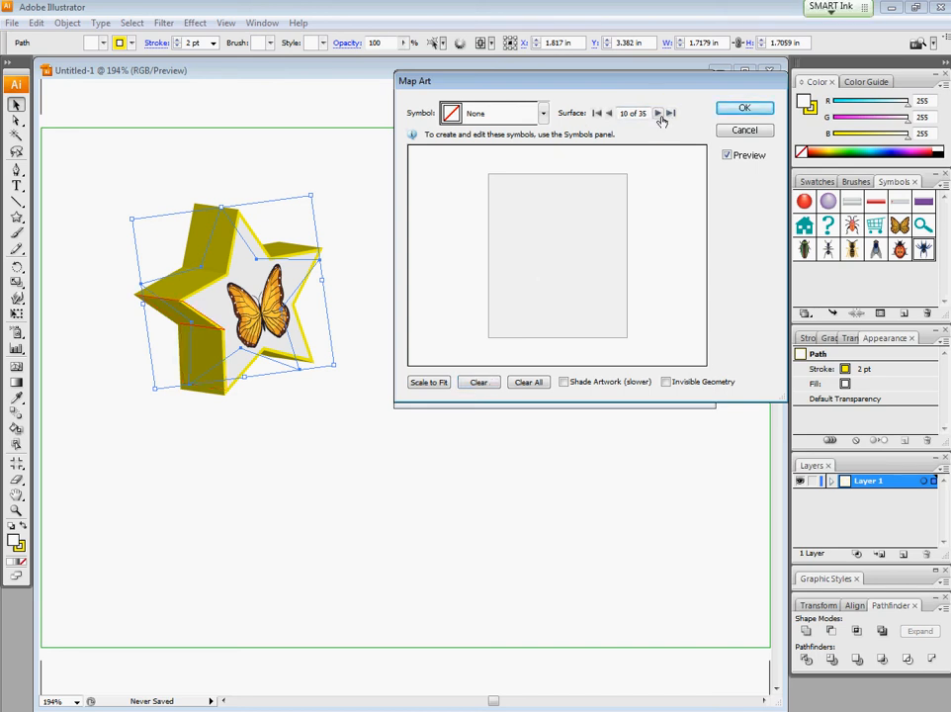
left_click(659, 114)
left_click(658, 114)
left_click(659, 114)
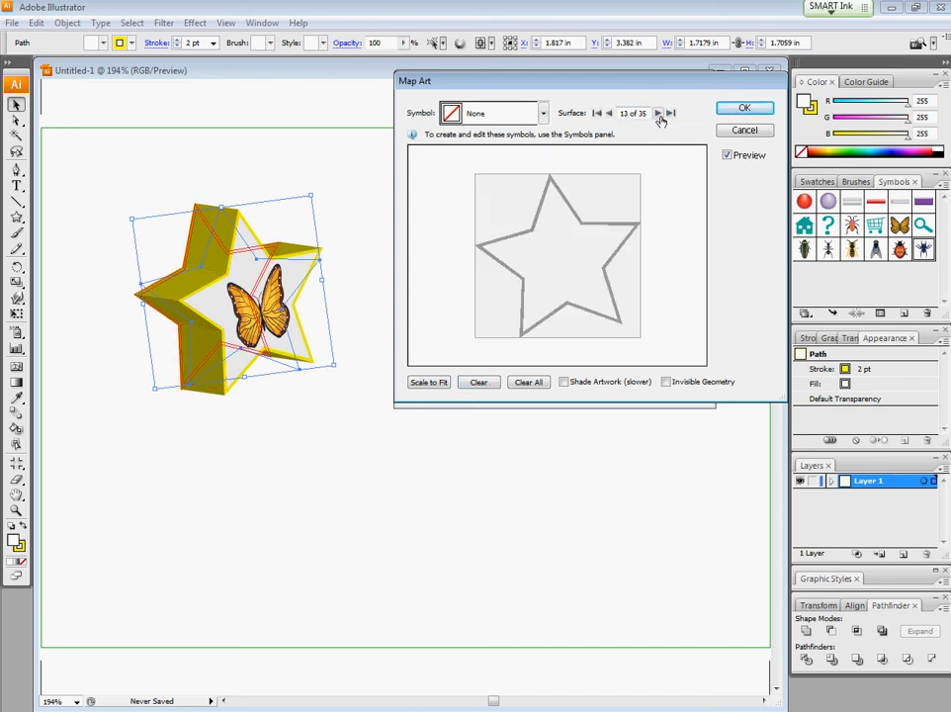
left_click(658, 114)
left_click(658, 113)
left_click(658, 113)
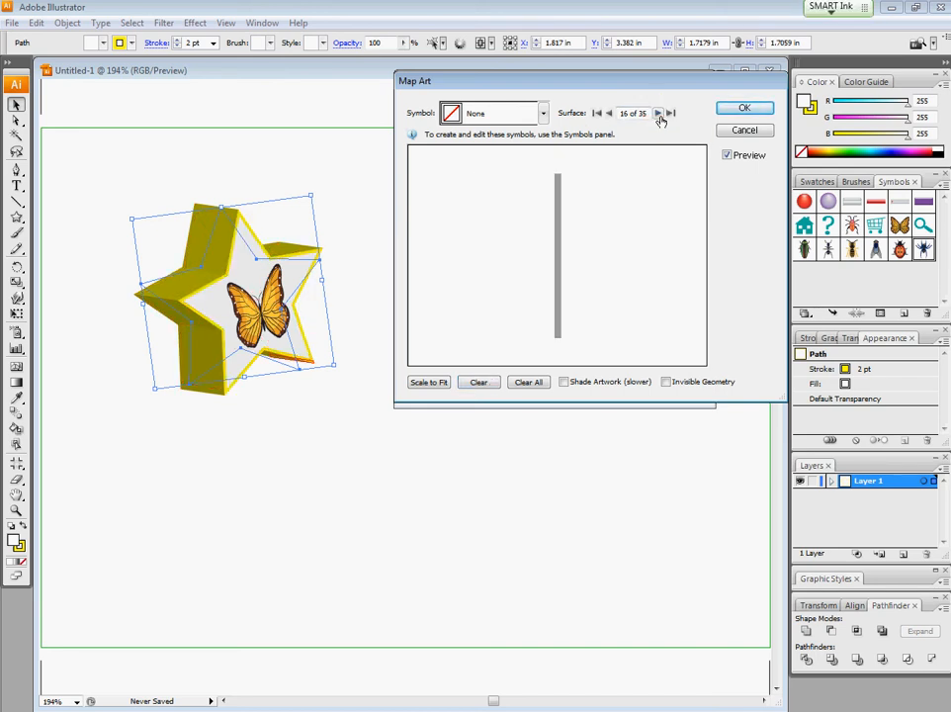
left_click(658, 114)
left_click(658, 113)
left_click(658, 114)
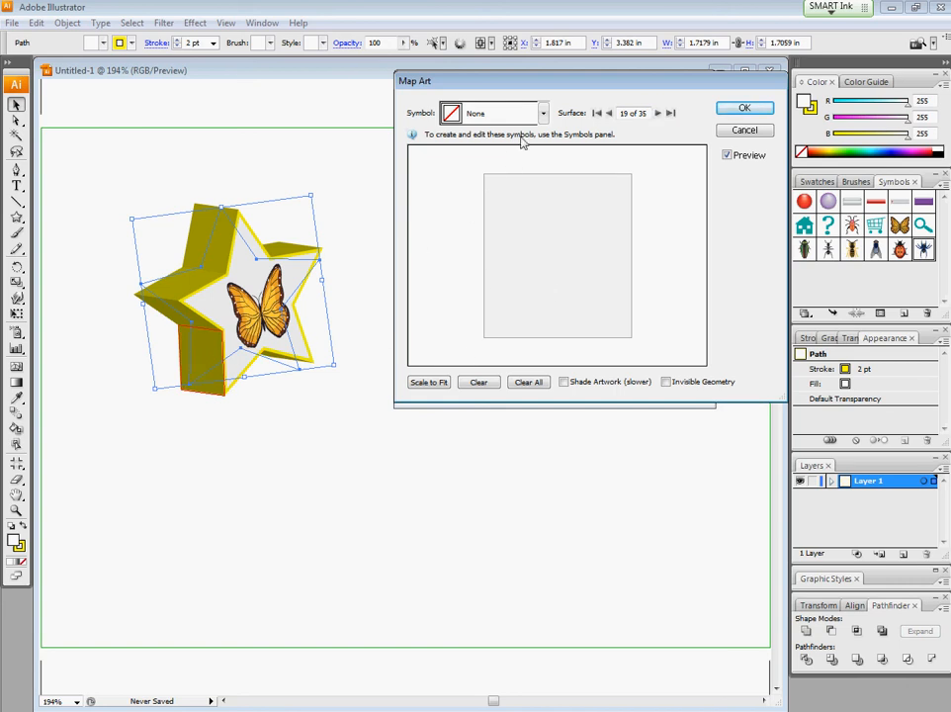
left_click(543, 114)
left_click_drag(545, 143, 546, 205)
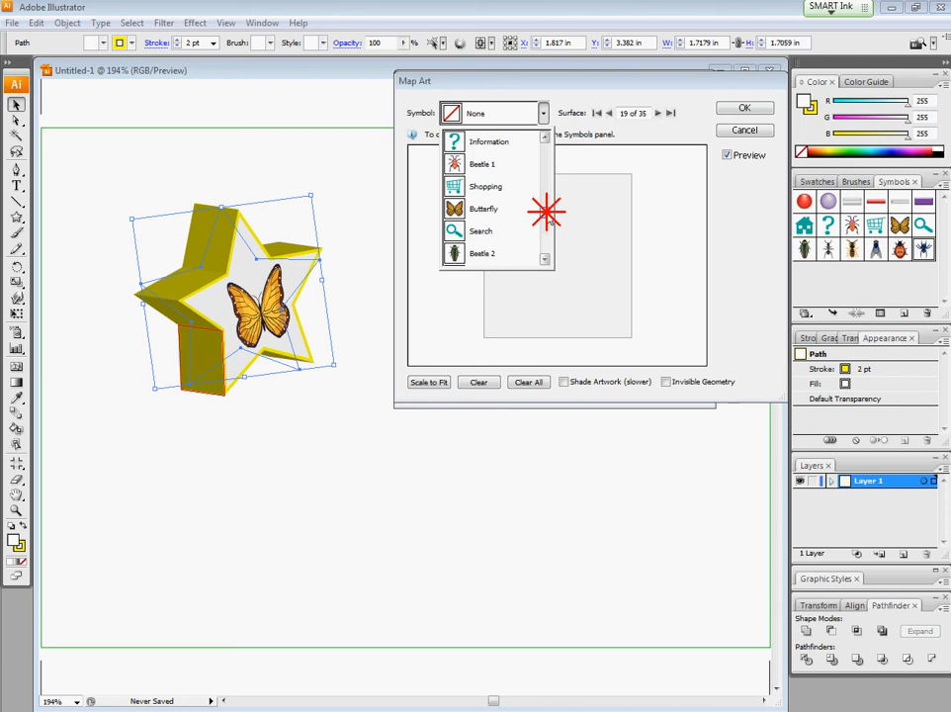
left_click(479, 161)
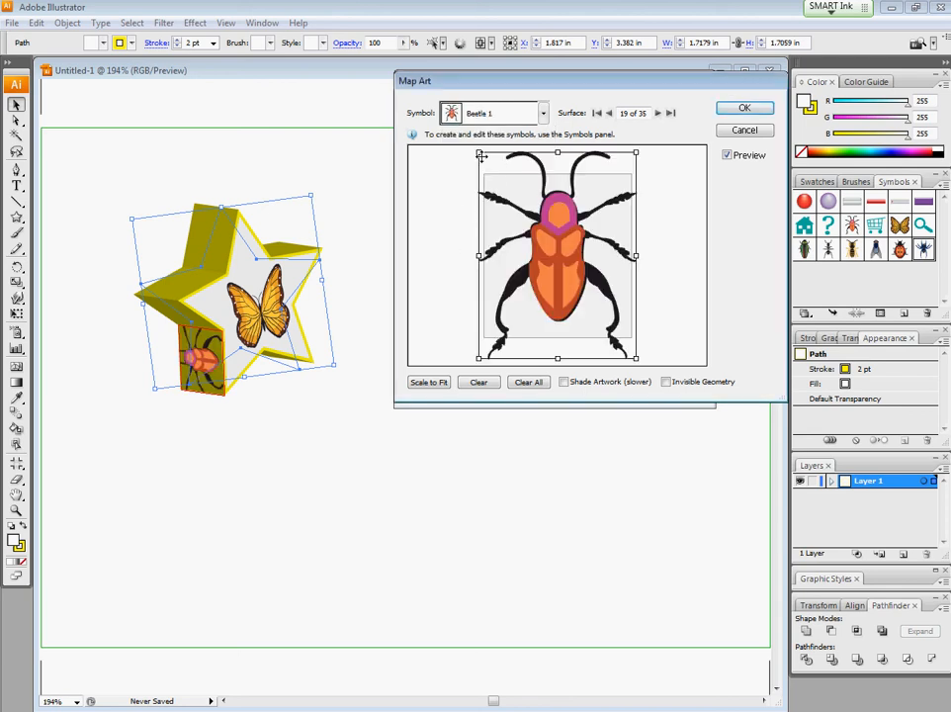
Scale the beetle artwork to fit surface 19 and rotate it 90° clockwise so it stands upright on the star.
left_click_drag(476, 156, 494, 185)
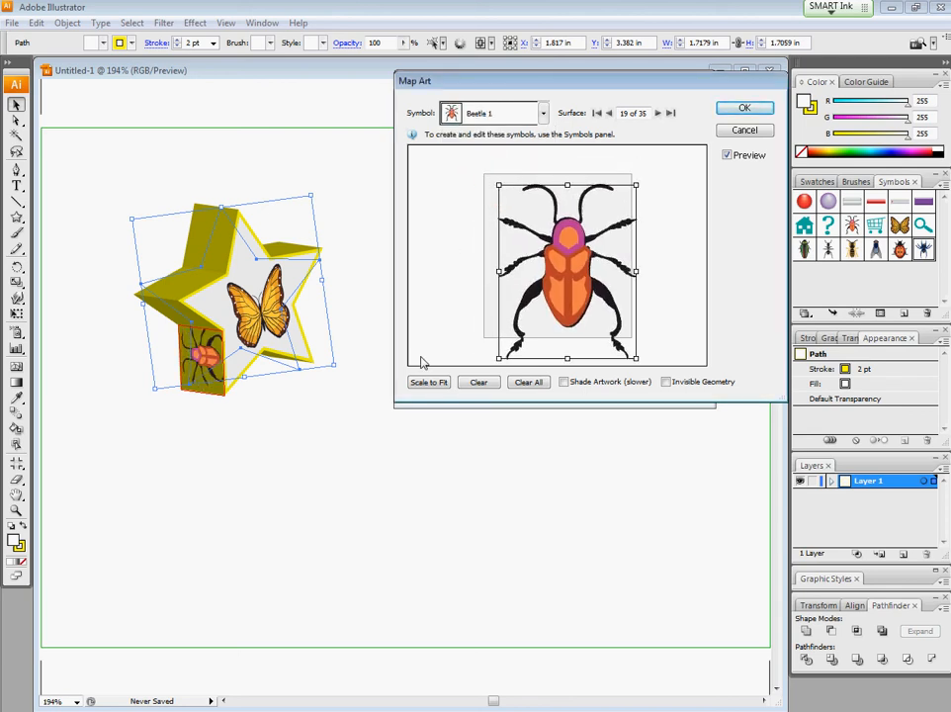
left_click(427, 382)
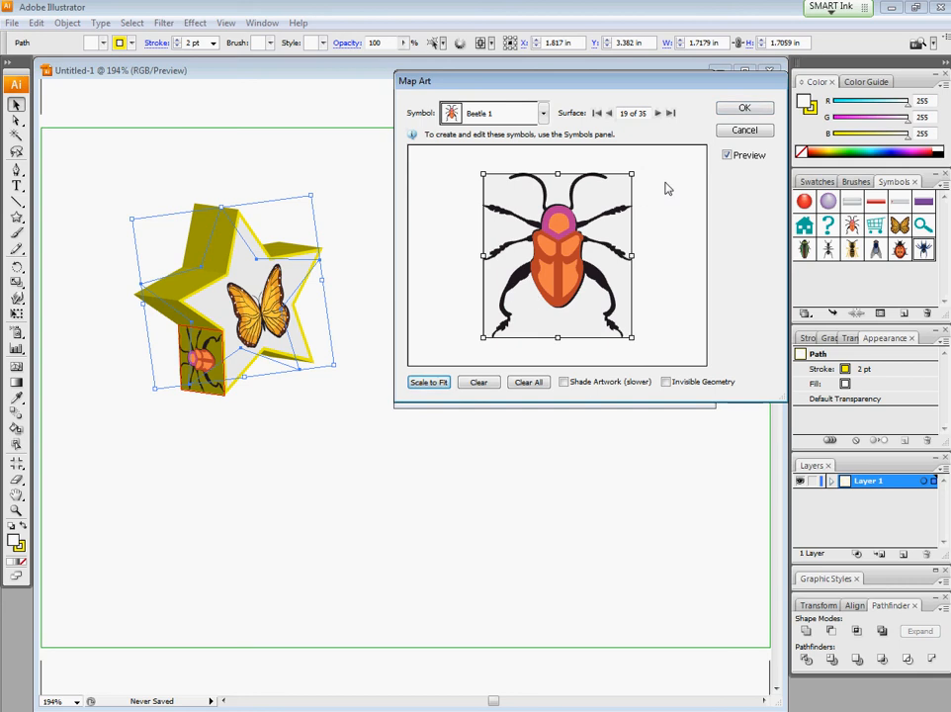
left_click_drag(634, 173, 657, 356)
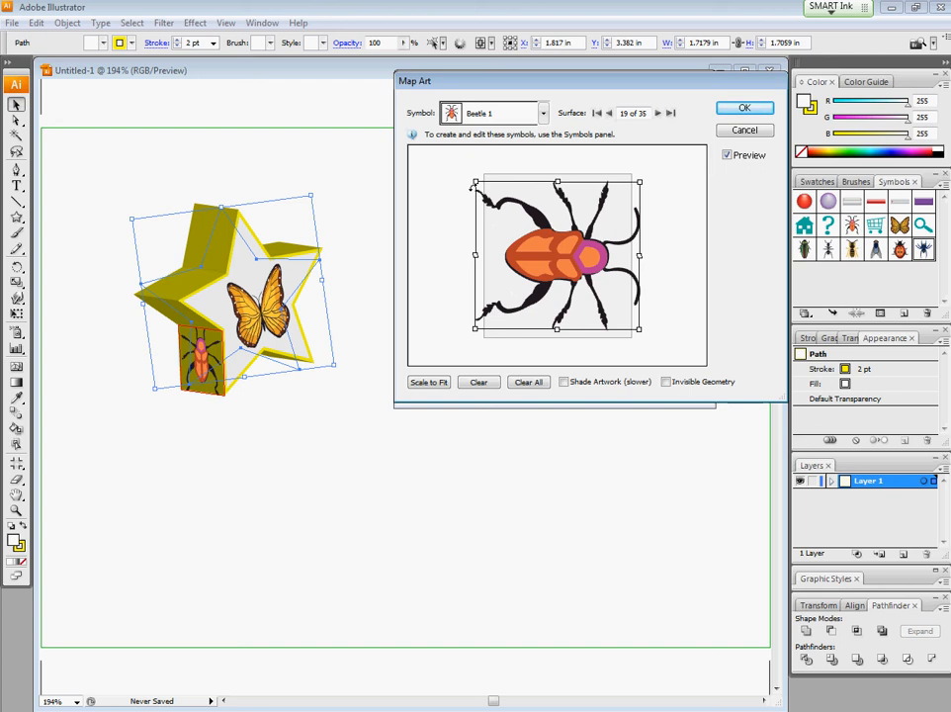
Map the Bee symbol onto surface 20, rotated about 90° clockwise and scaled down slightly to fit within the face.
left_click(659, 114)
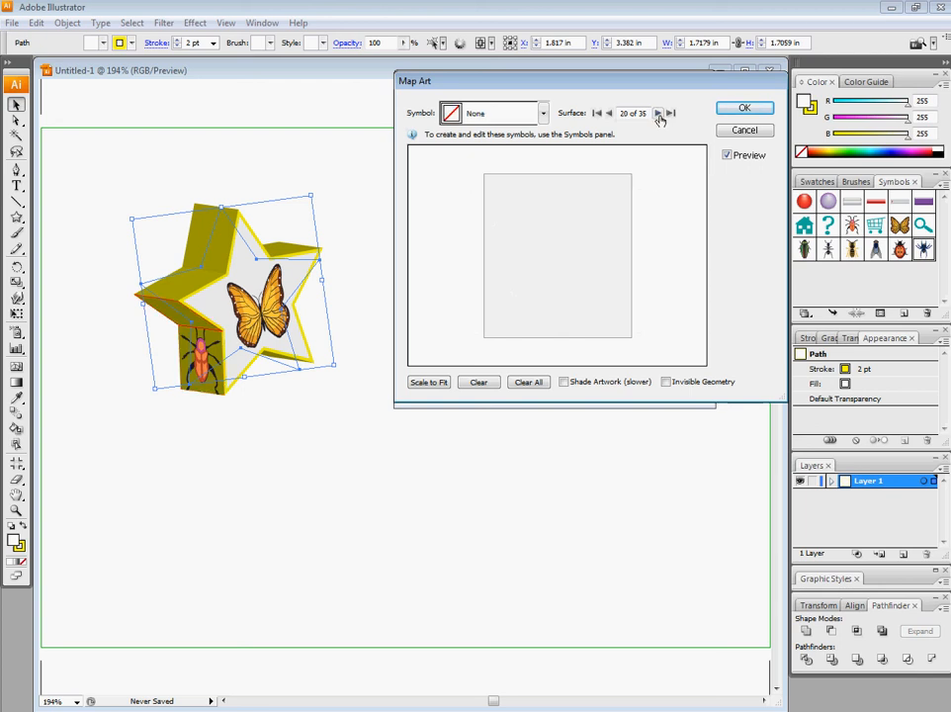
left_click(543, 116)
left_click_drag(547, 152, 544, 237)
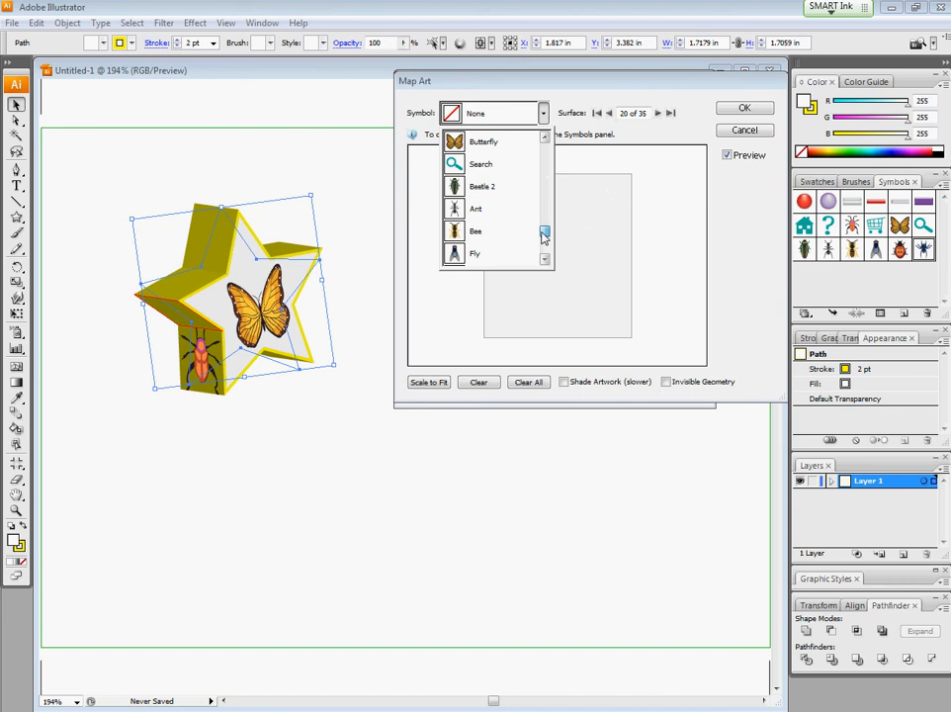
left_click(494, 230)
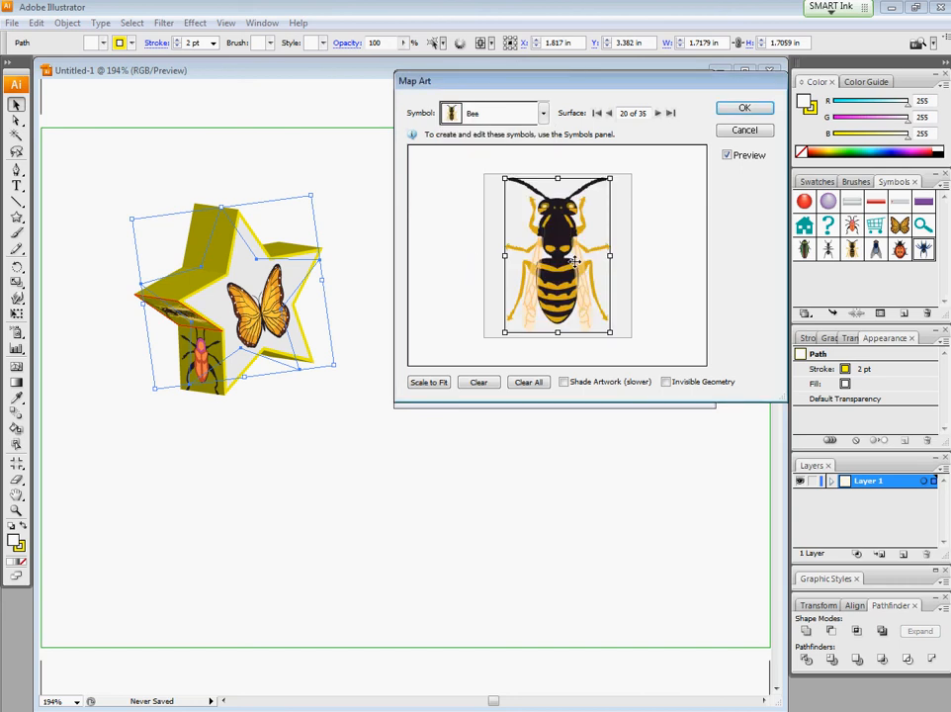
left_click_drag(613, 174, 650, 315)
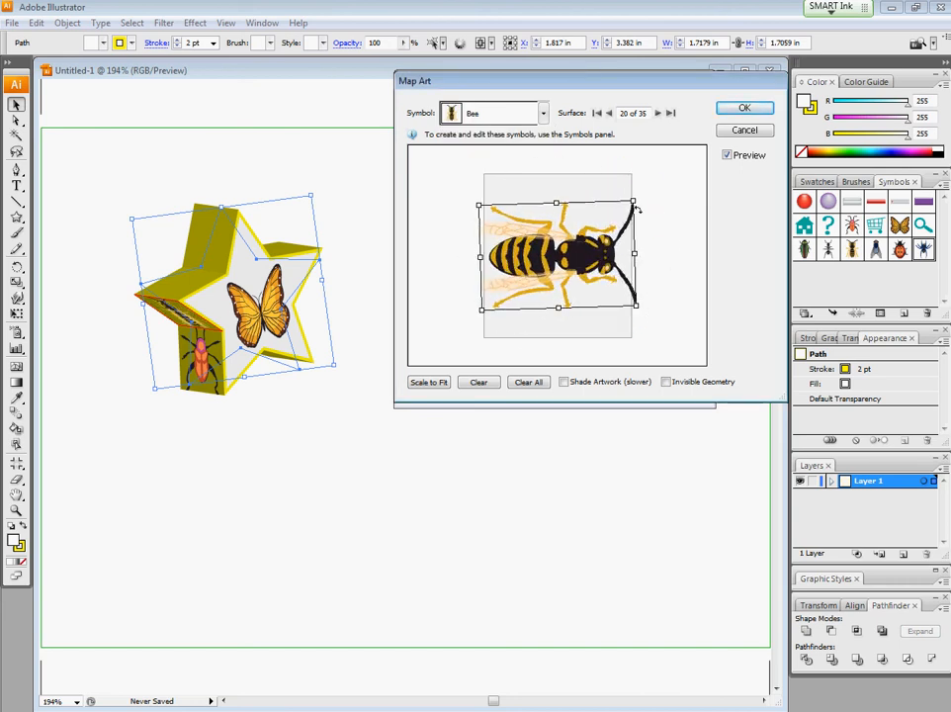
left_click_drag(638, 208, 640, 270)
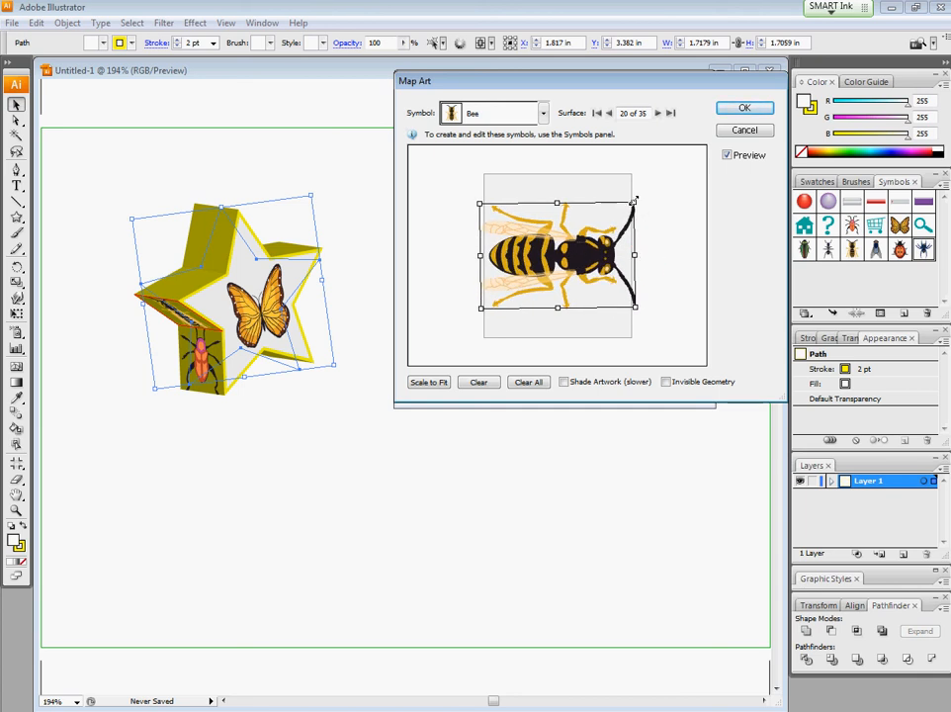
left_click_drag(632, 201, 627, 209)
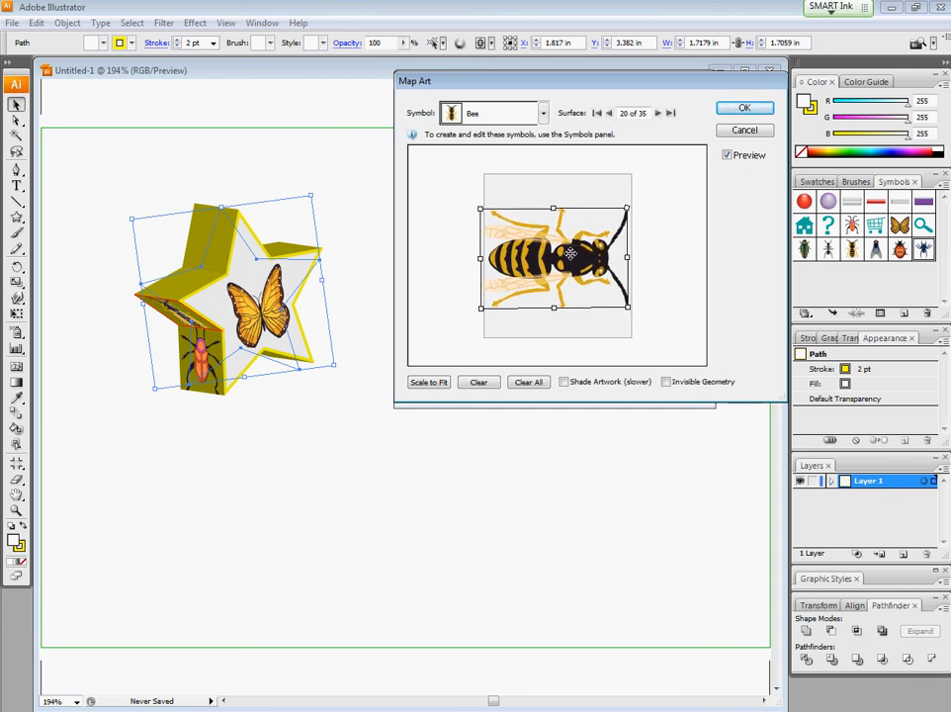
Map the Fly symbol onto surface 21, the upper side of the left arm, and rotate it about 90° clockwise.
left_click(656, 114)
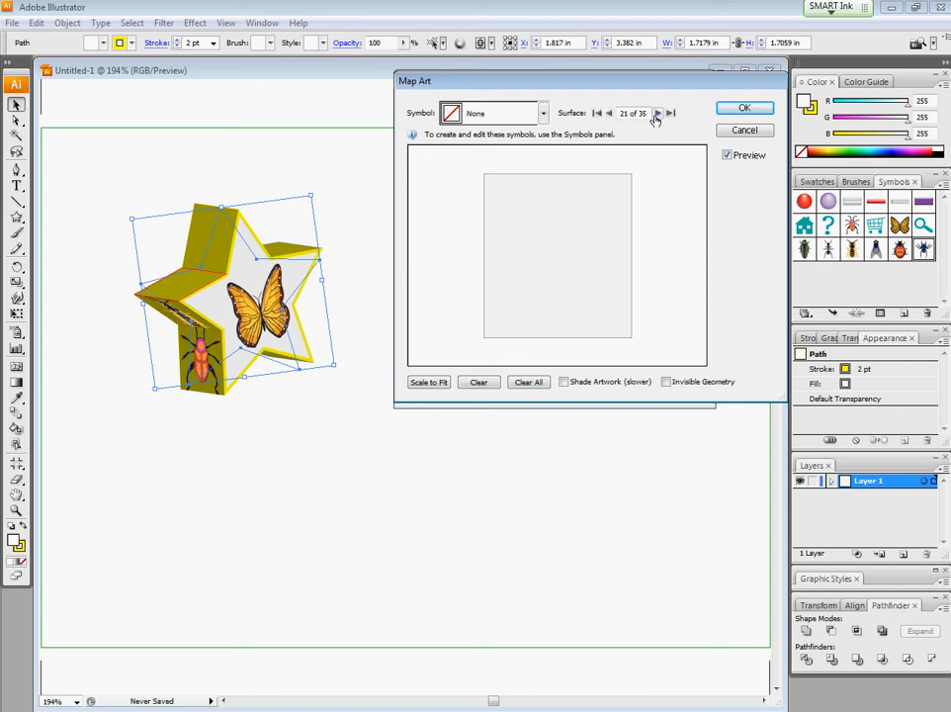
left_click(543, 116)
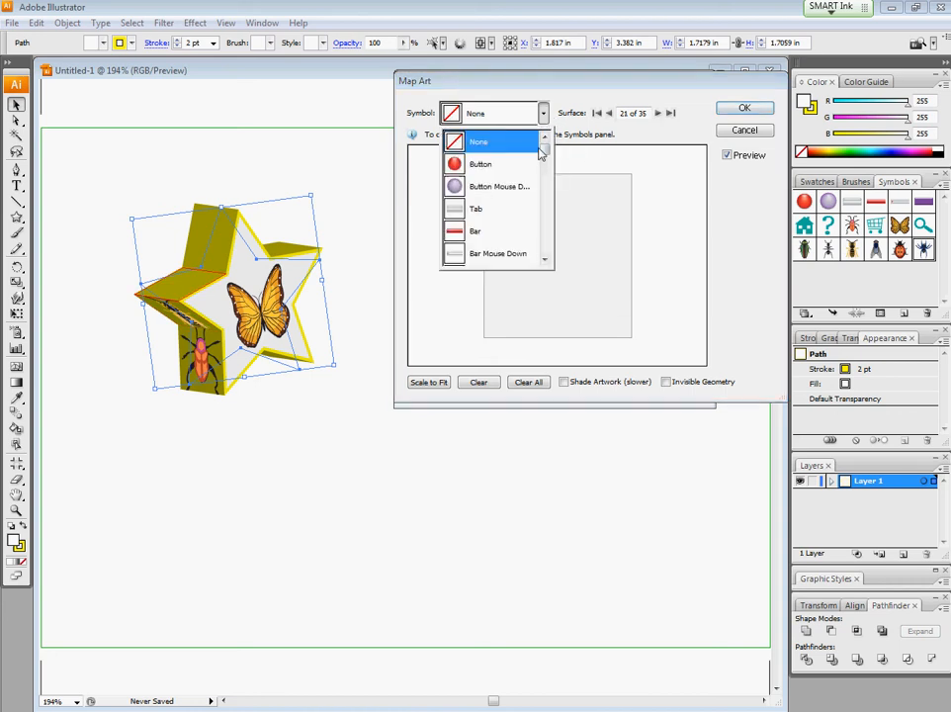
left_click_drag(542, 148, 539, 235)
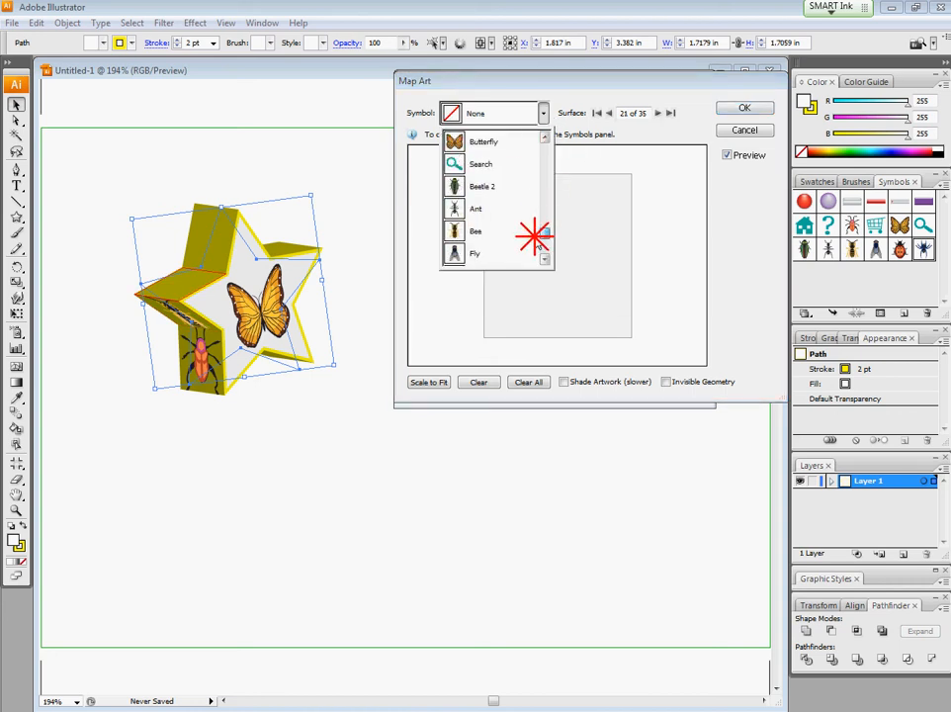
left_click(459, 253)
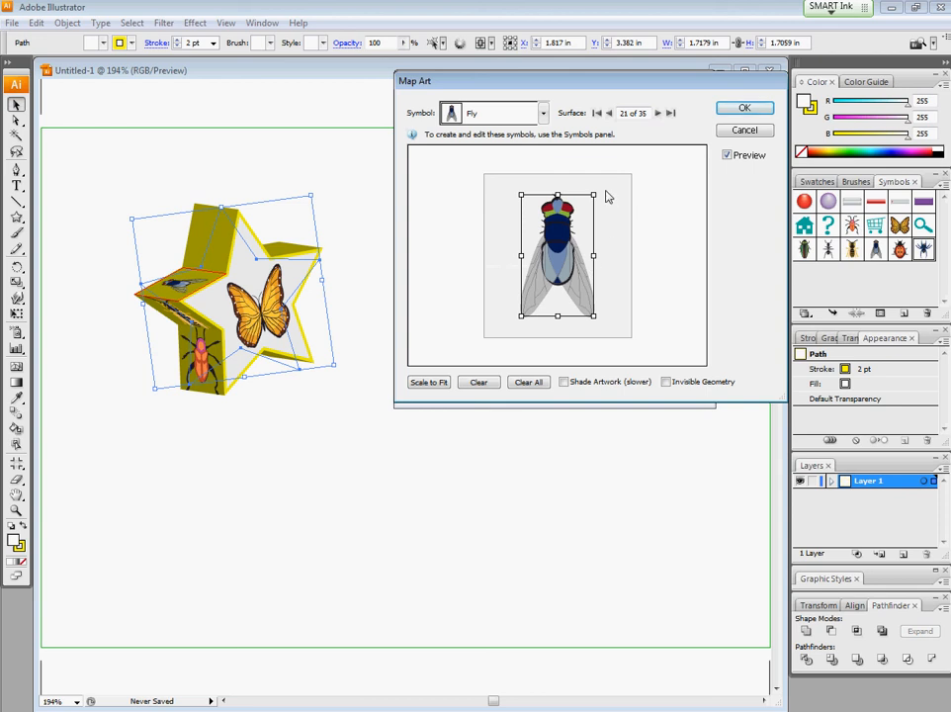
left_click_drag(596, 190, 619, 294)
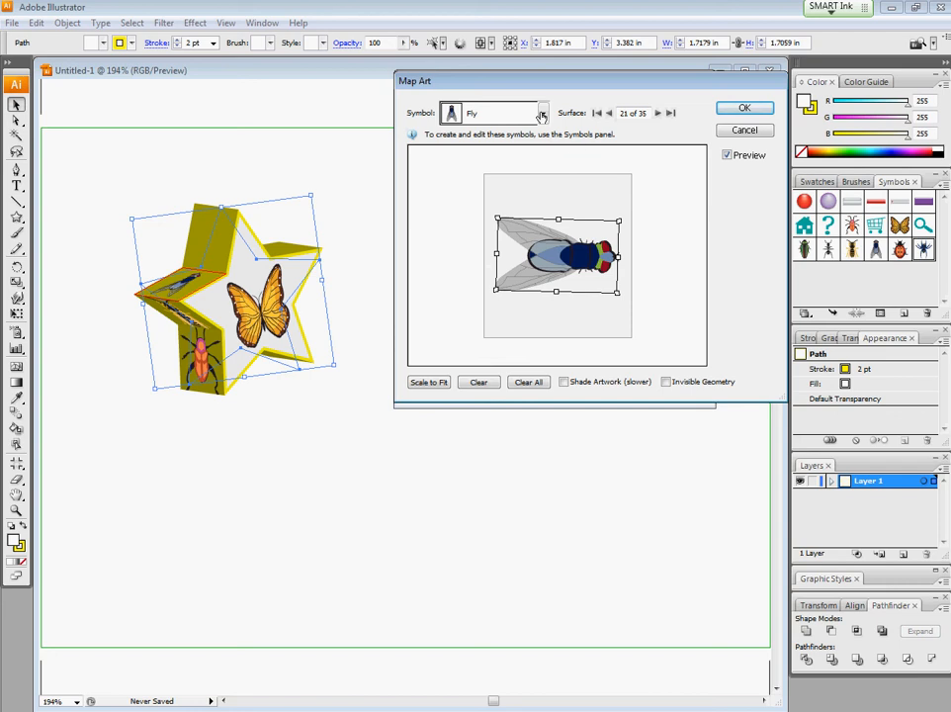
left_click(544, 116)
left_click(544, 116)
Map the Ladybug symbol onto surface 22, the side face of the star's top arm, and rotate it about 90° clockwise.
left_click(658, 114)
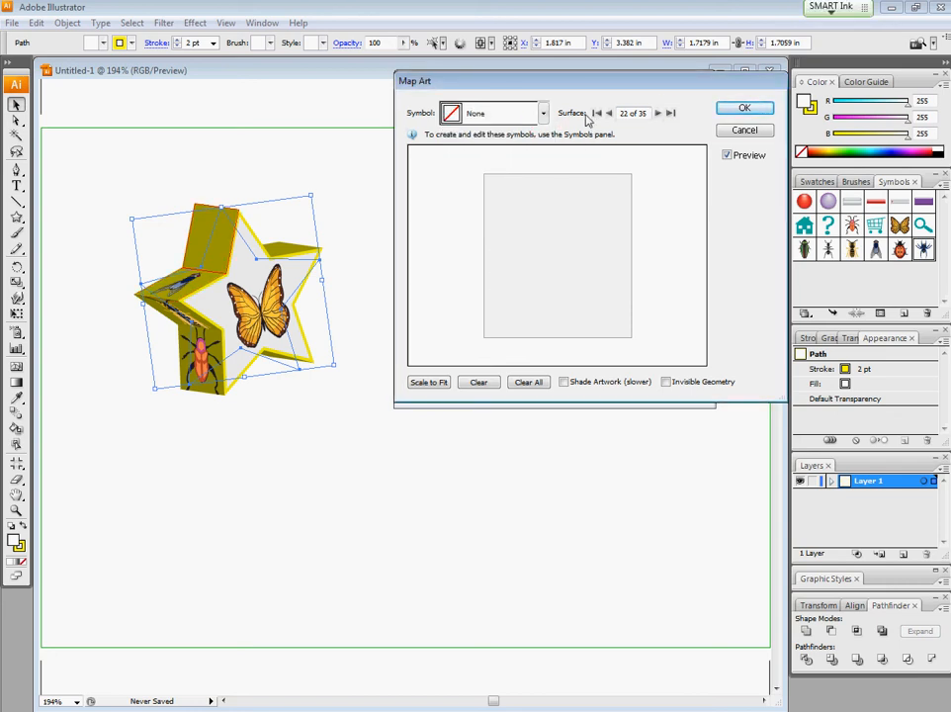
left_click(544, 117)
scroll(539, 187, "down", 10)
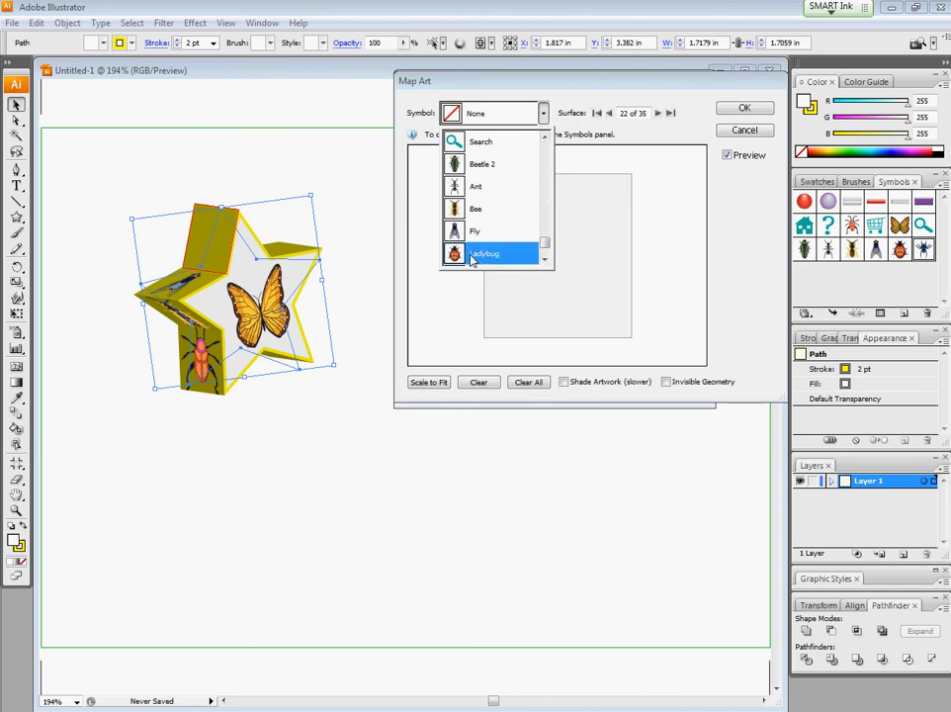
left_click(474, 255)
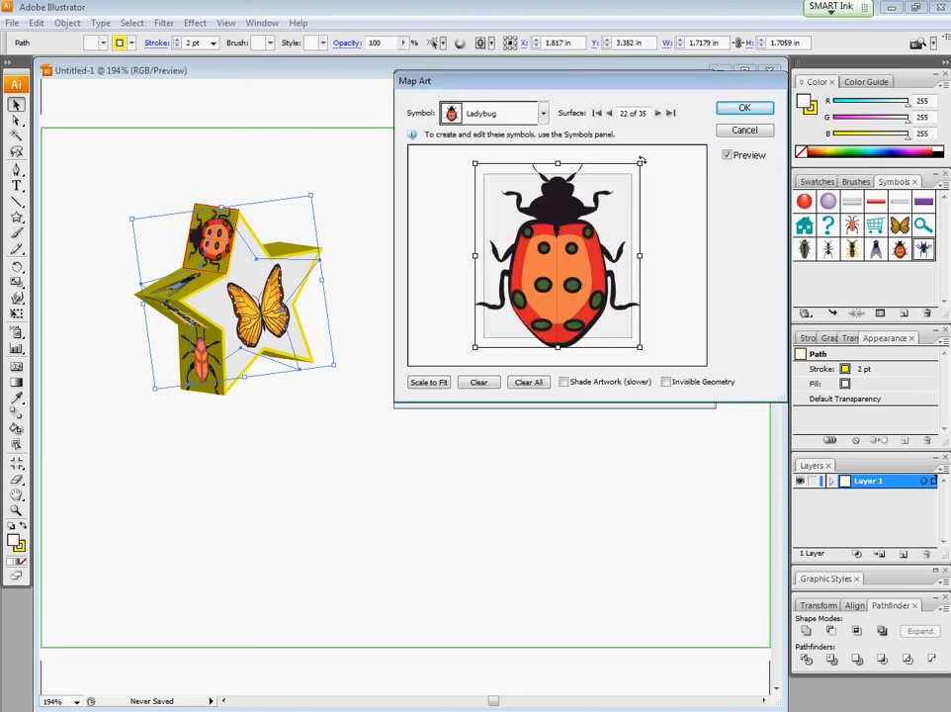
left_click_drag(642, 160, 663, 340)
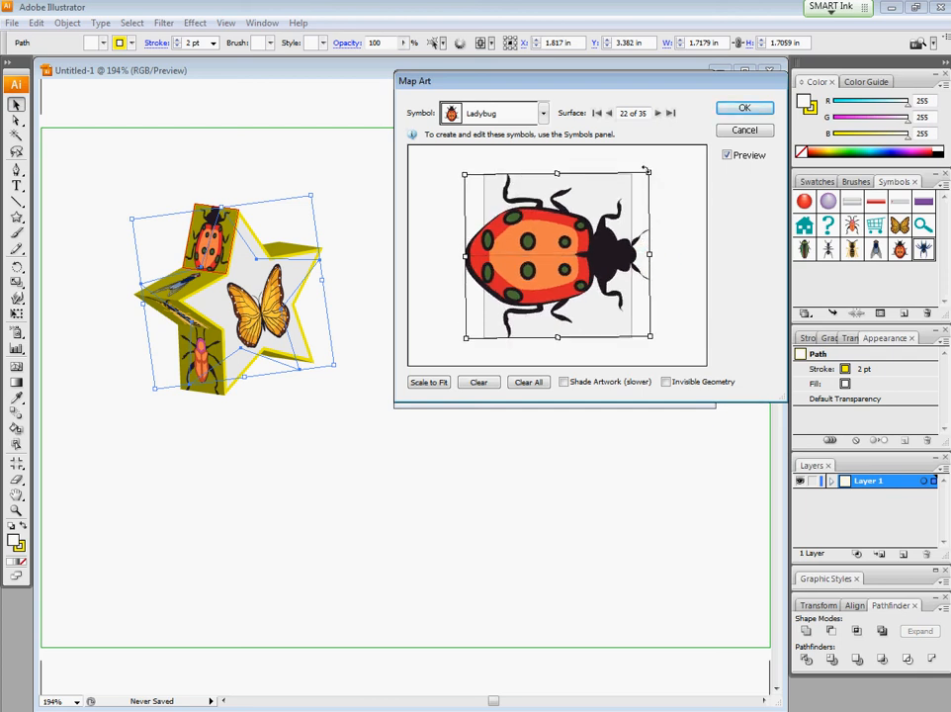
Scale down the ladybug artwork, reposition it within surface 22 and accept the mapped art.
left_click_drag(649, 172, 606, 211)
left_click_drag(535, 284, 557, 262)
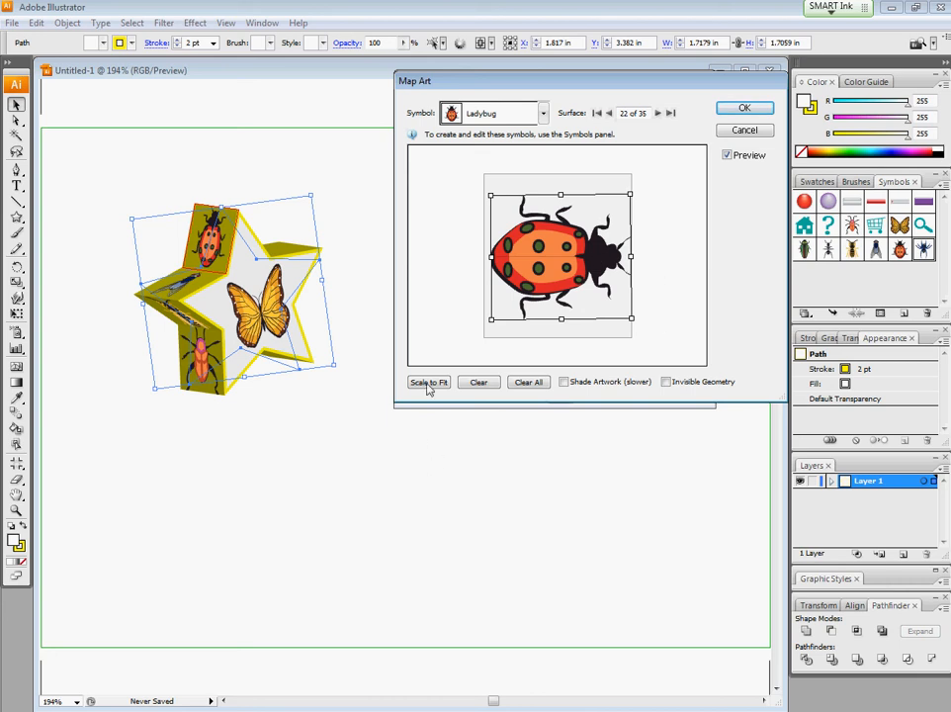
left_click(742, 108)
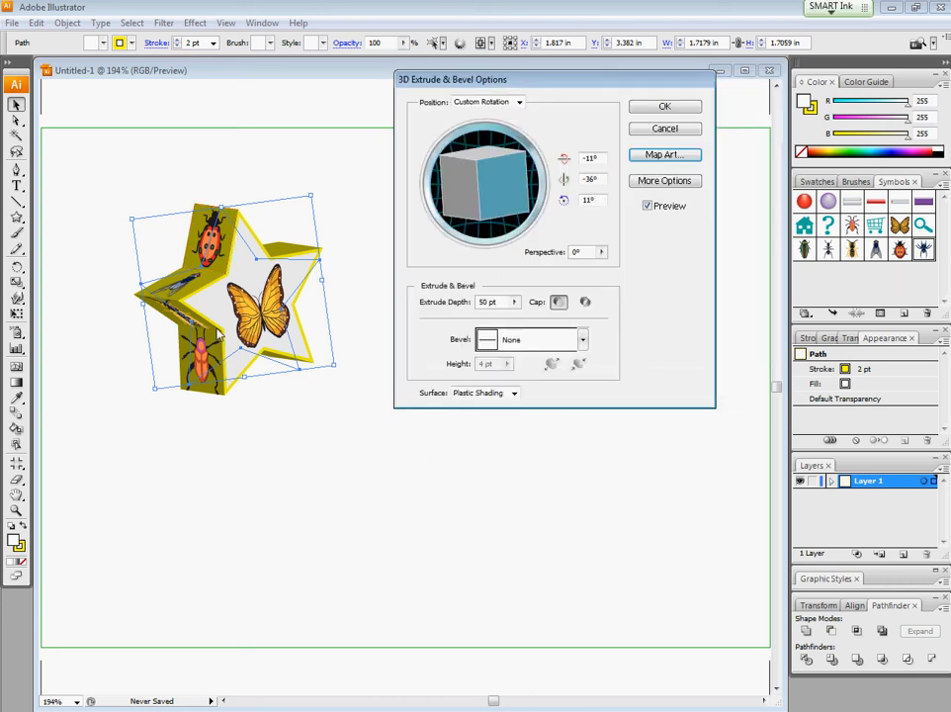
Rotate the extruded star to 15°, -51° and -11°, apply the 3D Extrude & Bevel effect and deselect the star.
left_click_drag(499, 194, 494, 159)
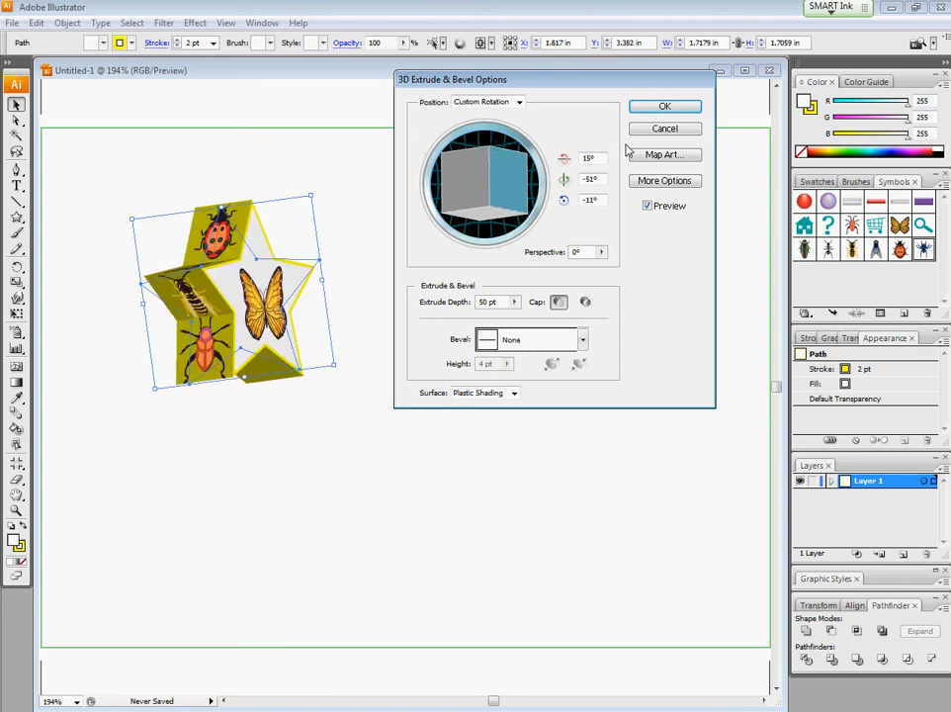
left_click(664, 109)
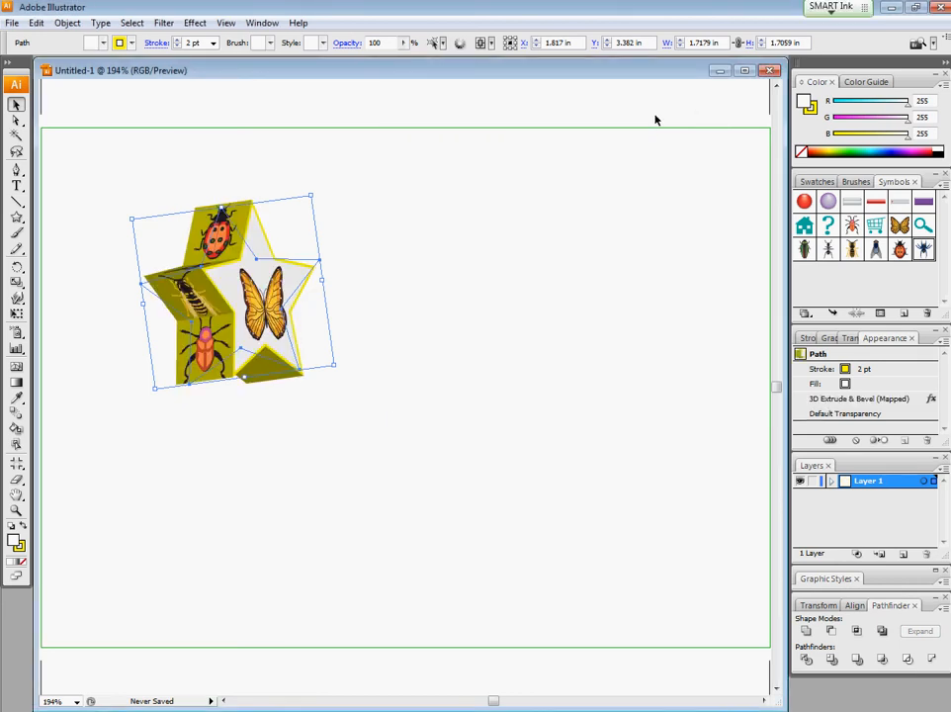
left_click(570, 244)
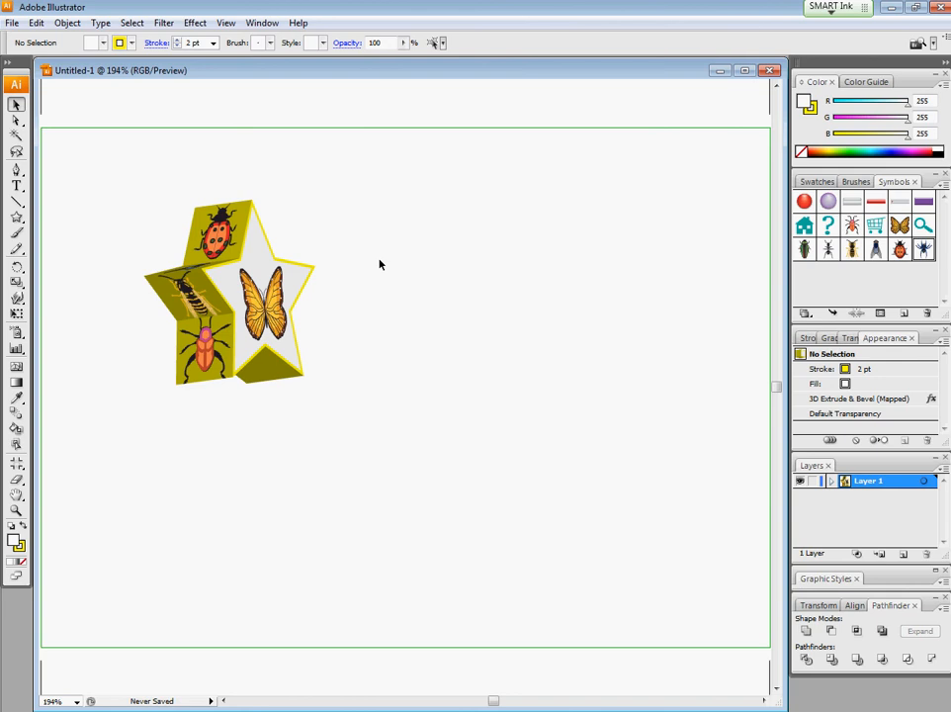
left_click(101, 44)
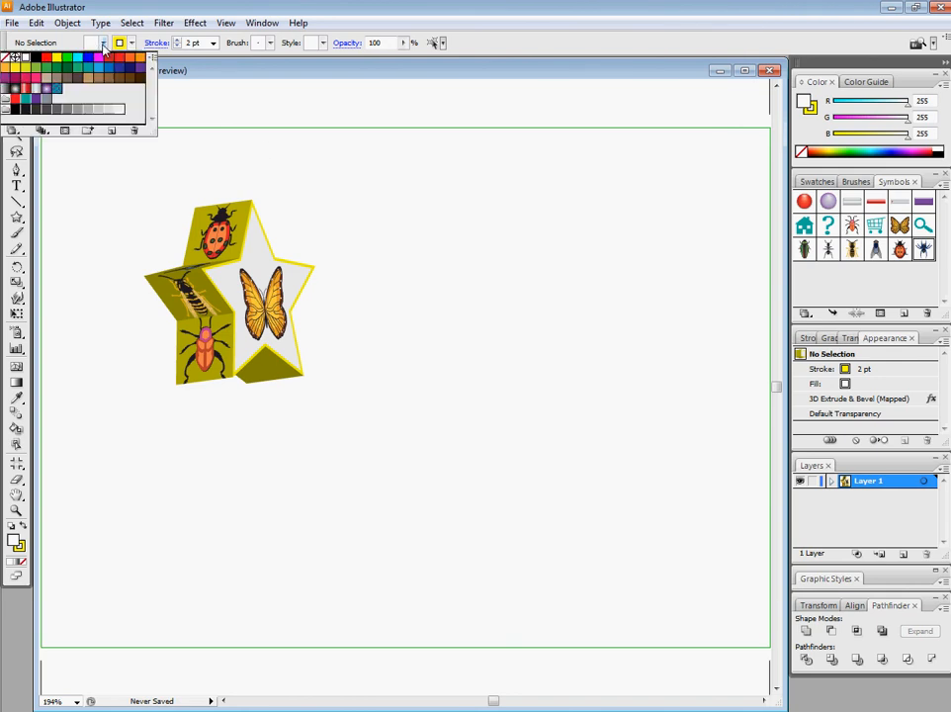
left_click(46, 57)
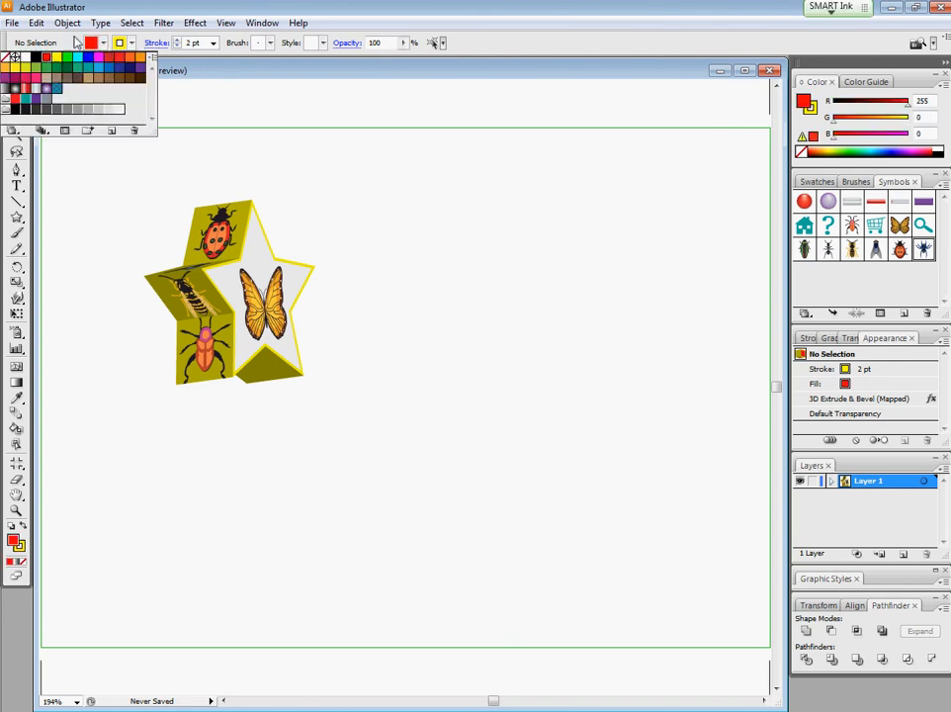
left_click(78, 42)
Select the mapped 3D star and set its fill color to red.
left_click(218, 253)
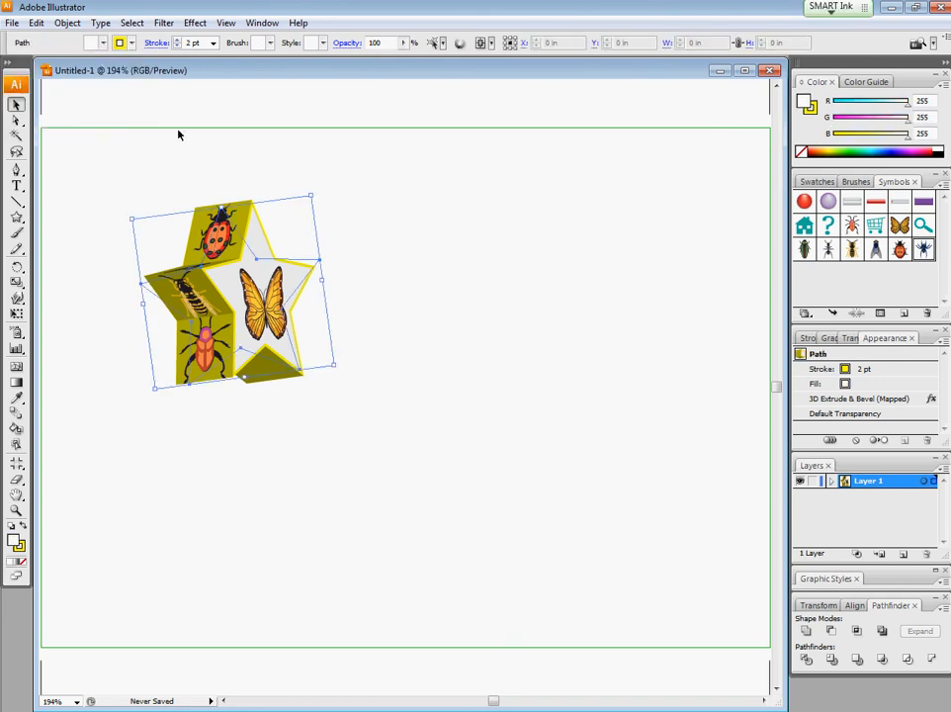
left_click(102, 42)
left_click(52, 61)
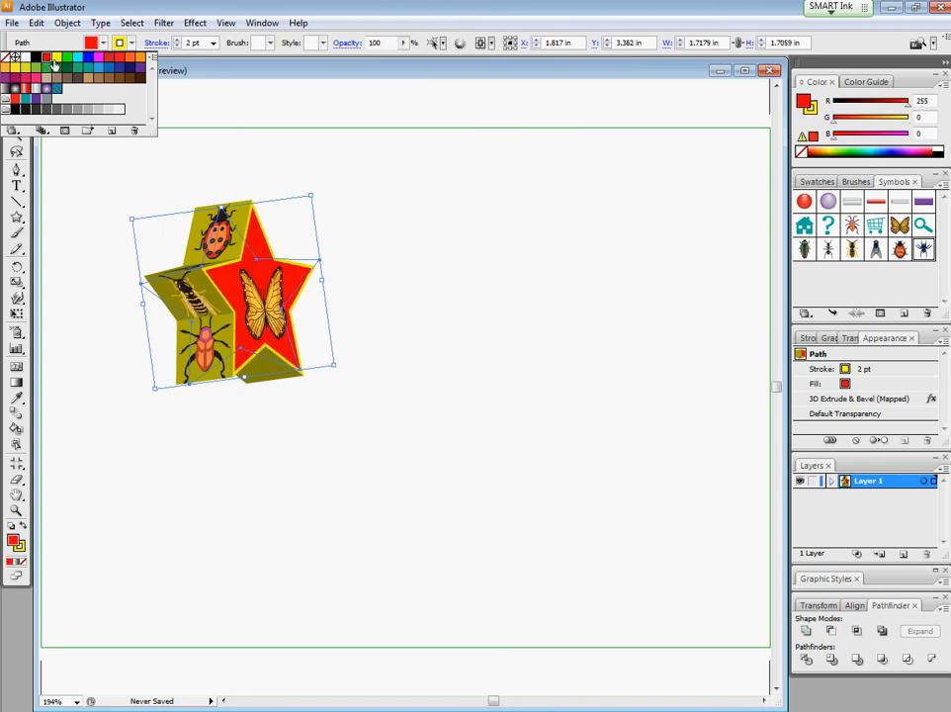
key("Escape")
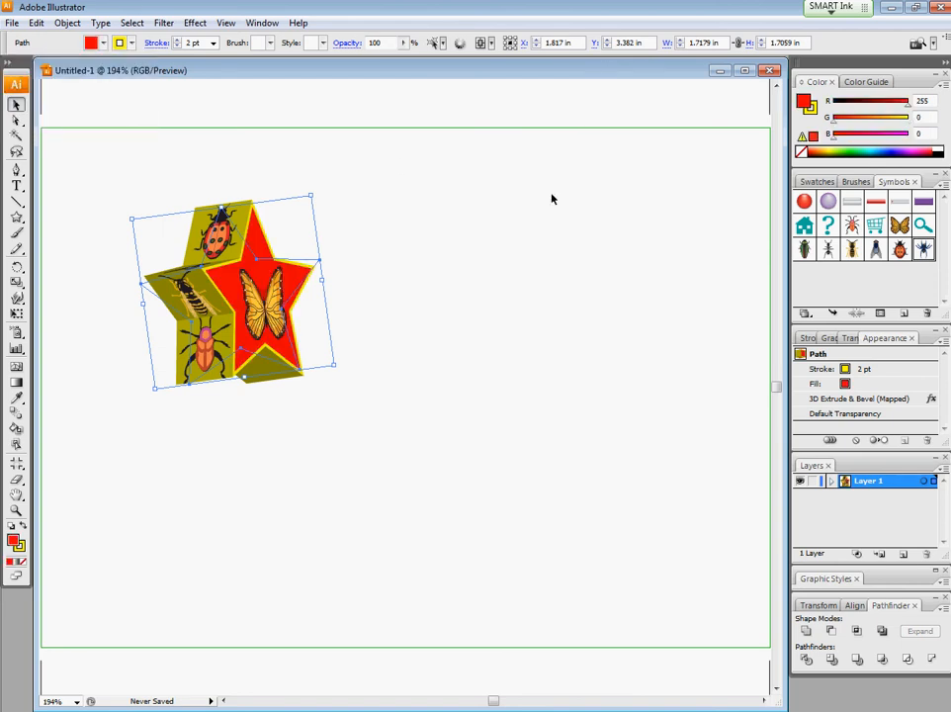